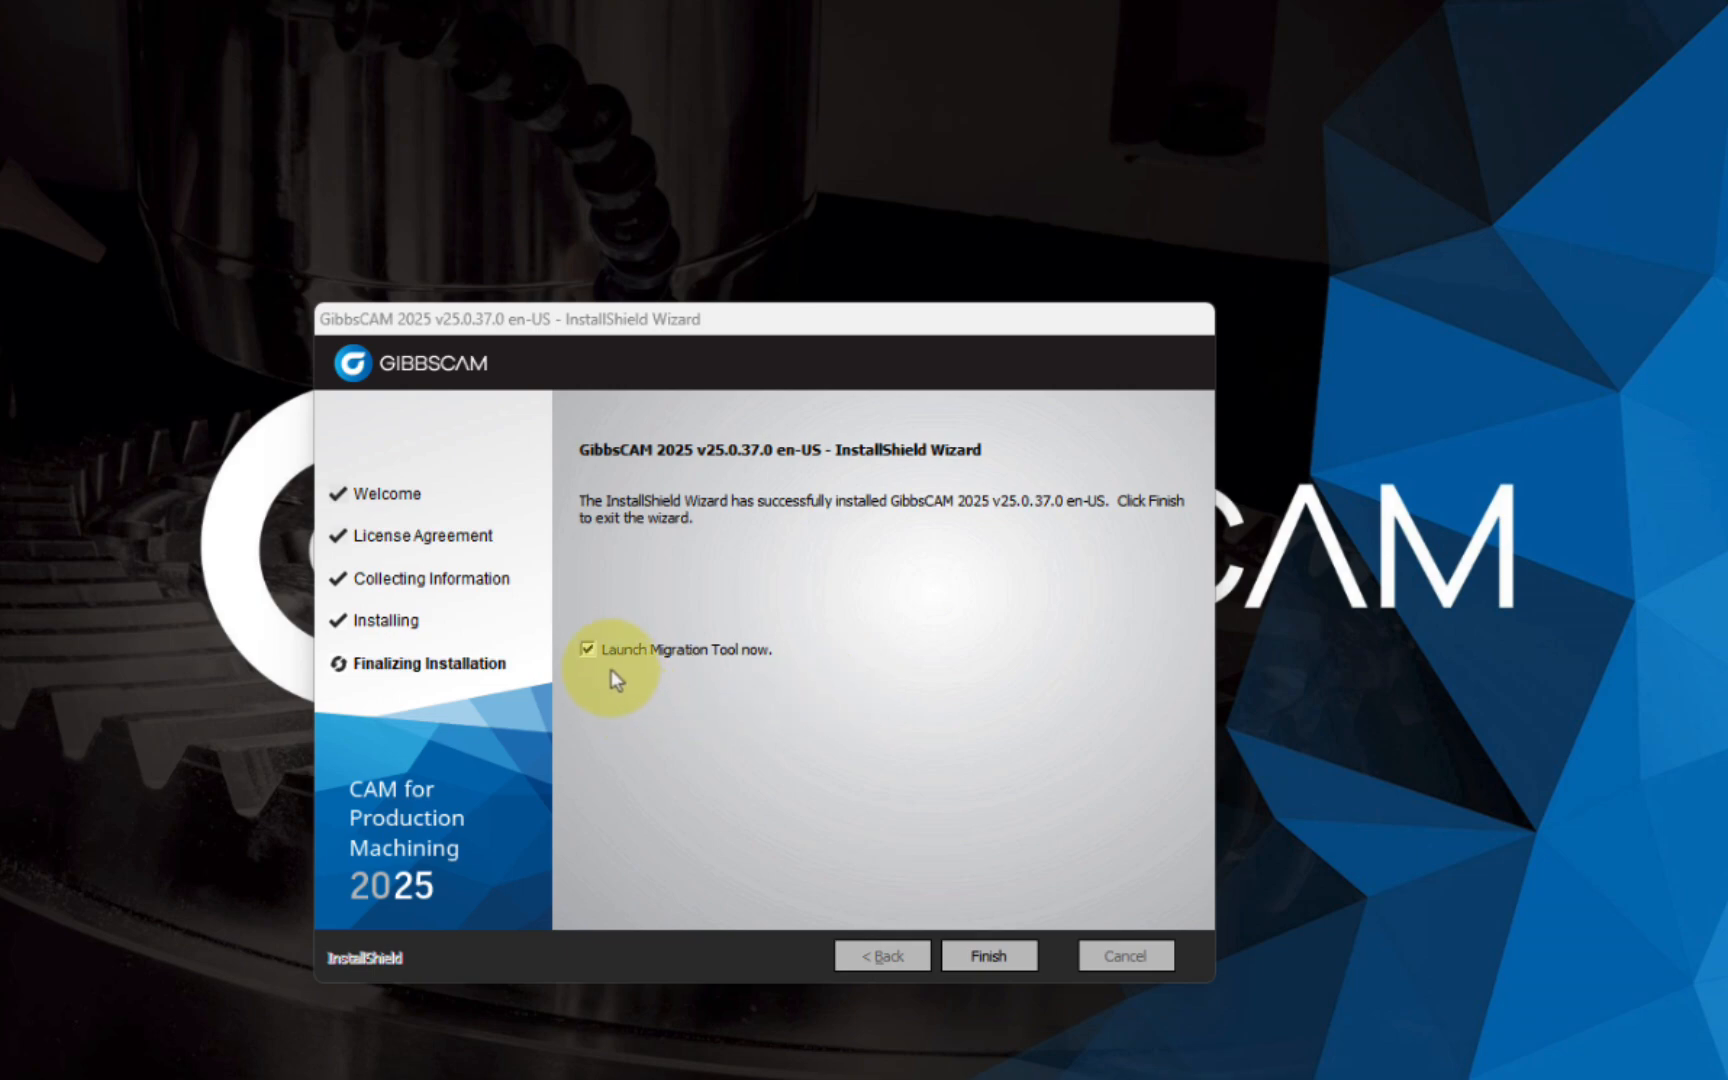
Finish the GibbsCAM 2025 v25.0.37.0 installation with the option to launch the Migration Tool turned off.
left_click(588, 650)
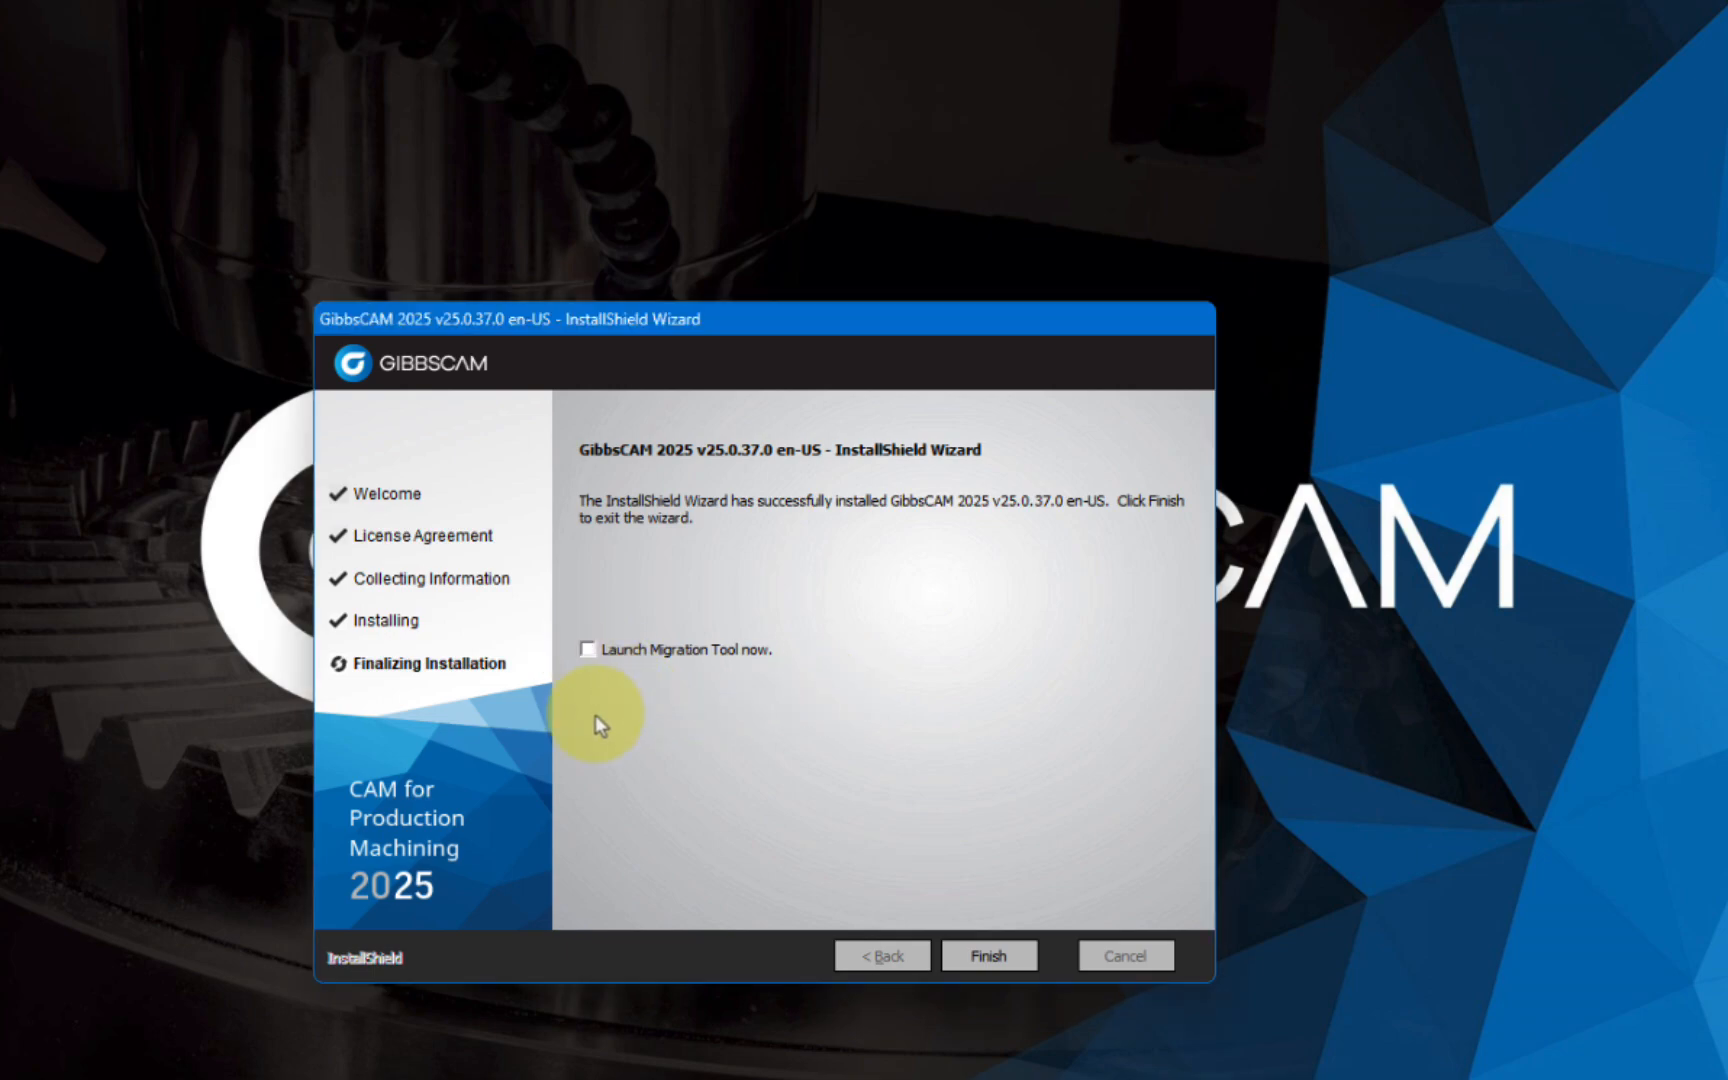
left_click(988, 956)
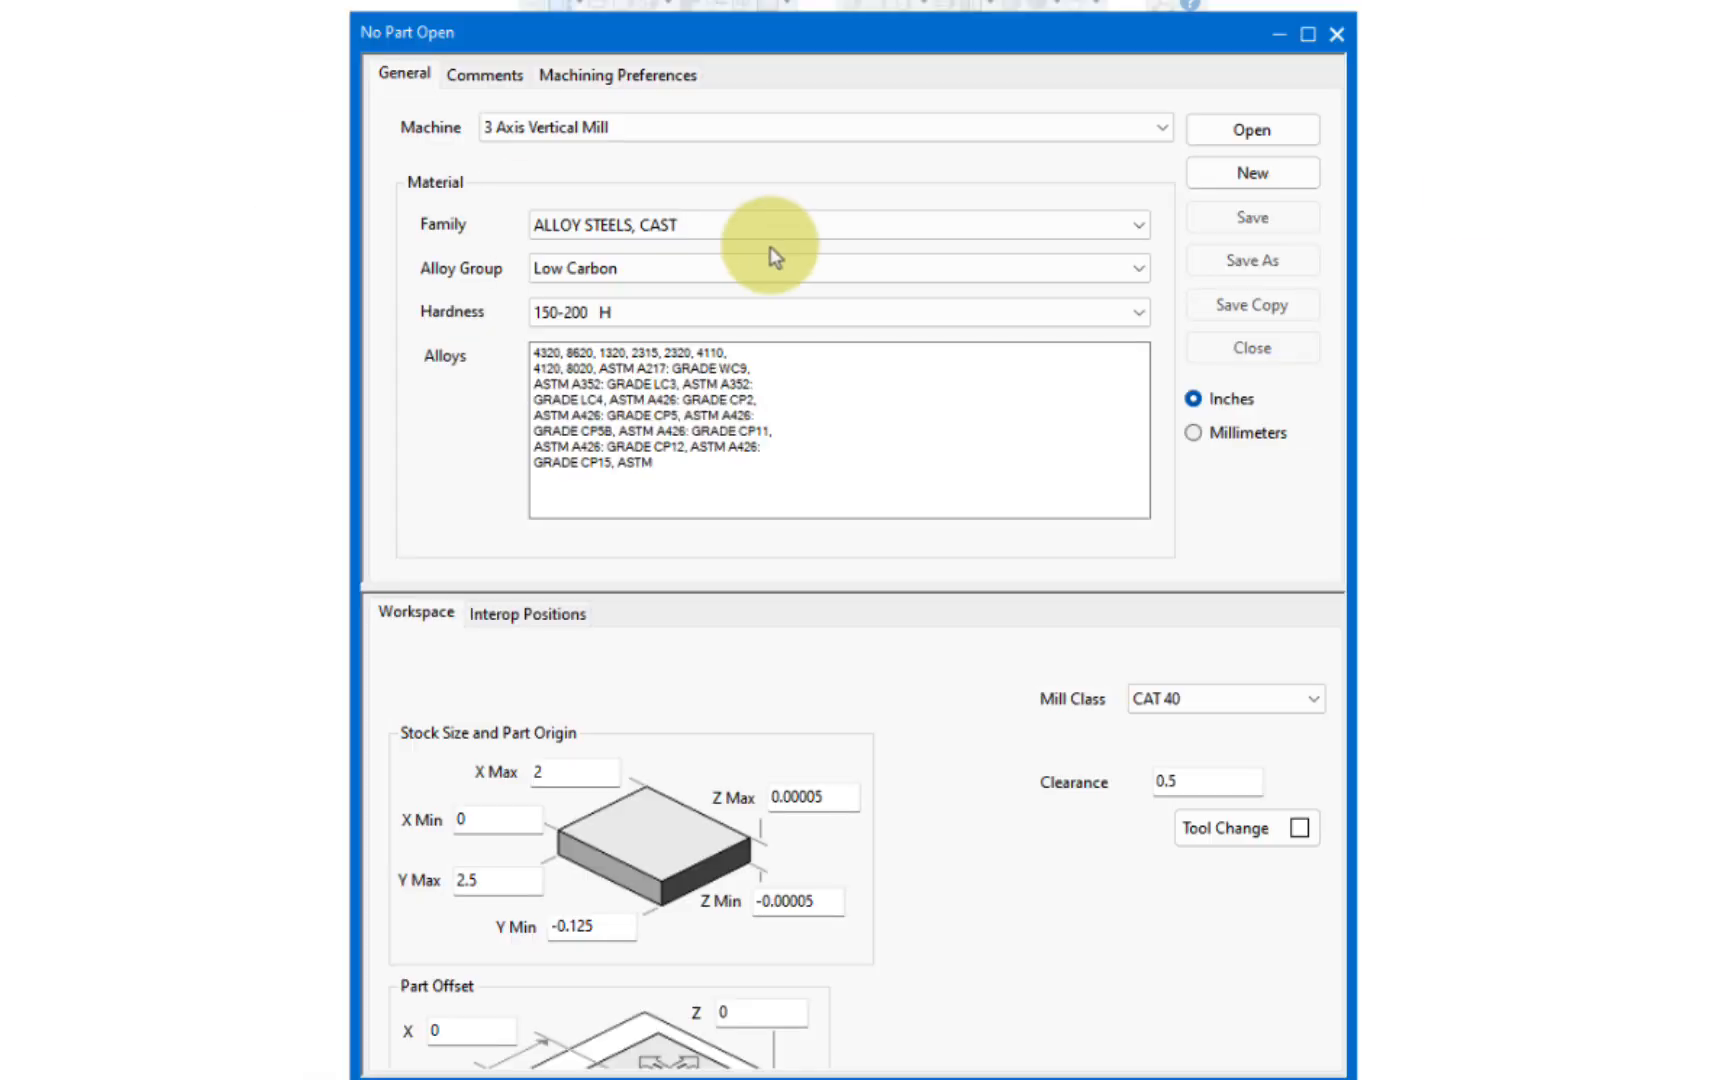
Review the machines available in GibbsCAM's part document settings before migration and close the settings.
left_click(1155, 132)
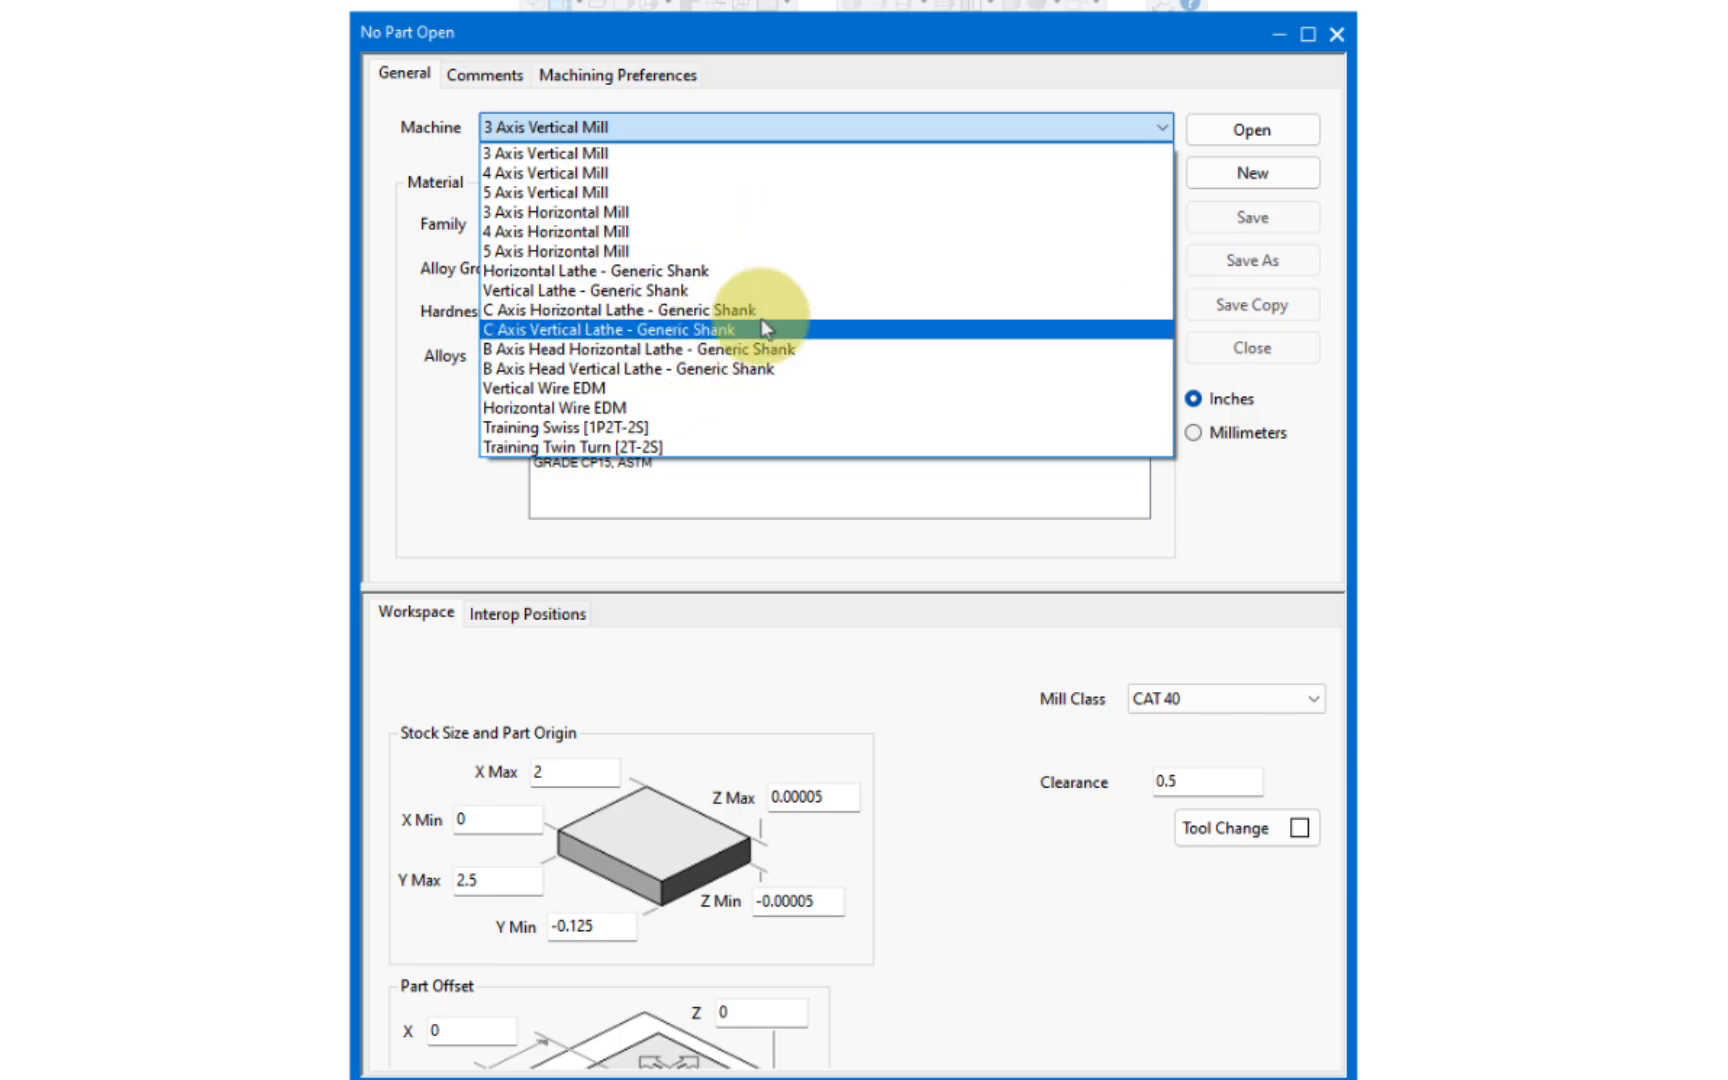
left_click(1337, 38)
left_click(1337, 38)
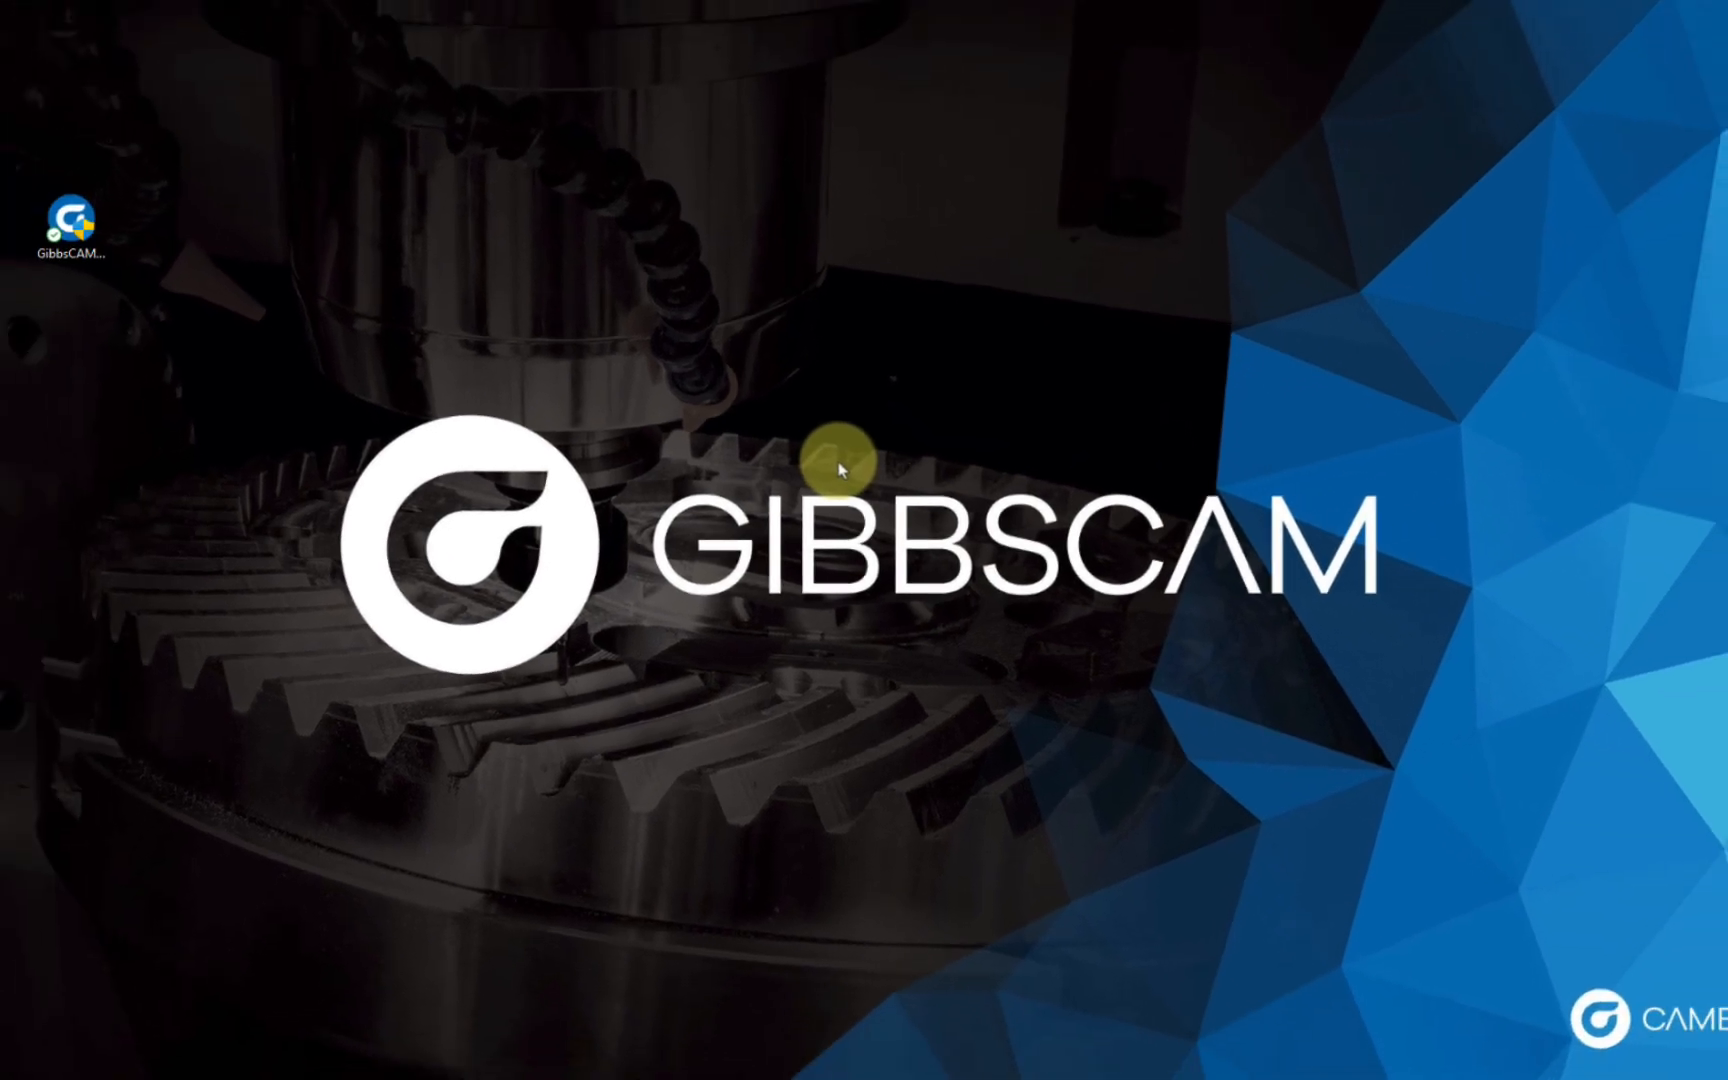
Launch Migration Tool v25.0.37.0 en-US from the GibbsCAM program group in Windows.
mouse_move(10, 1020)
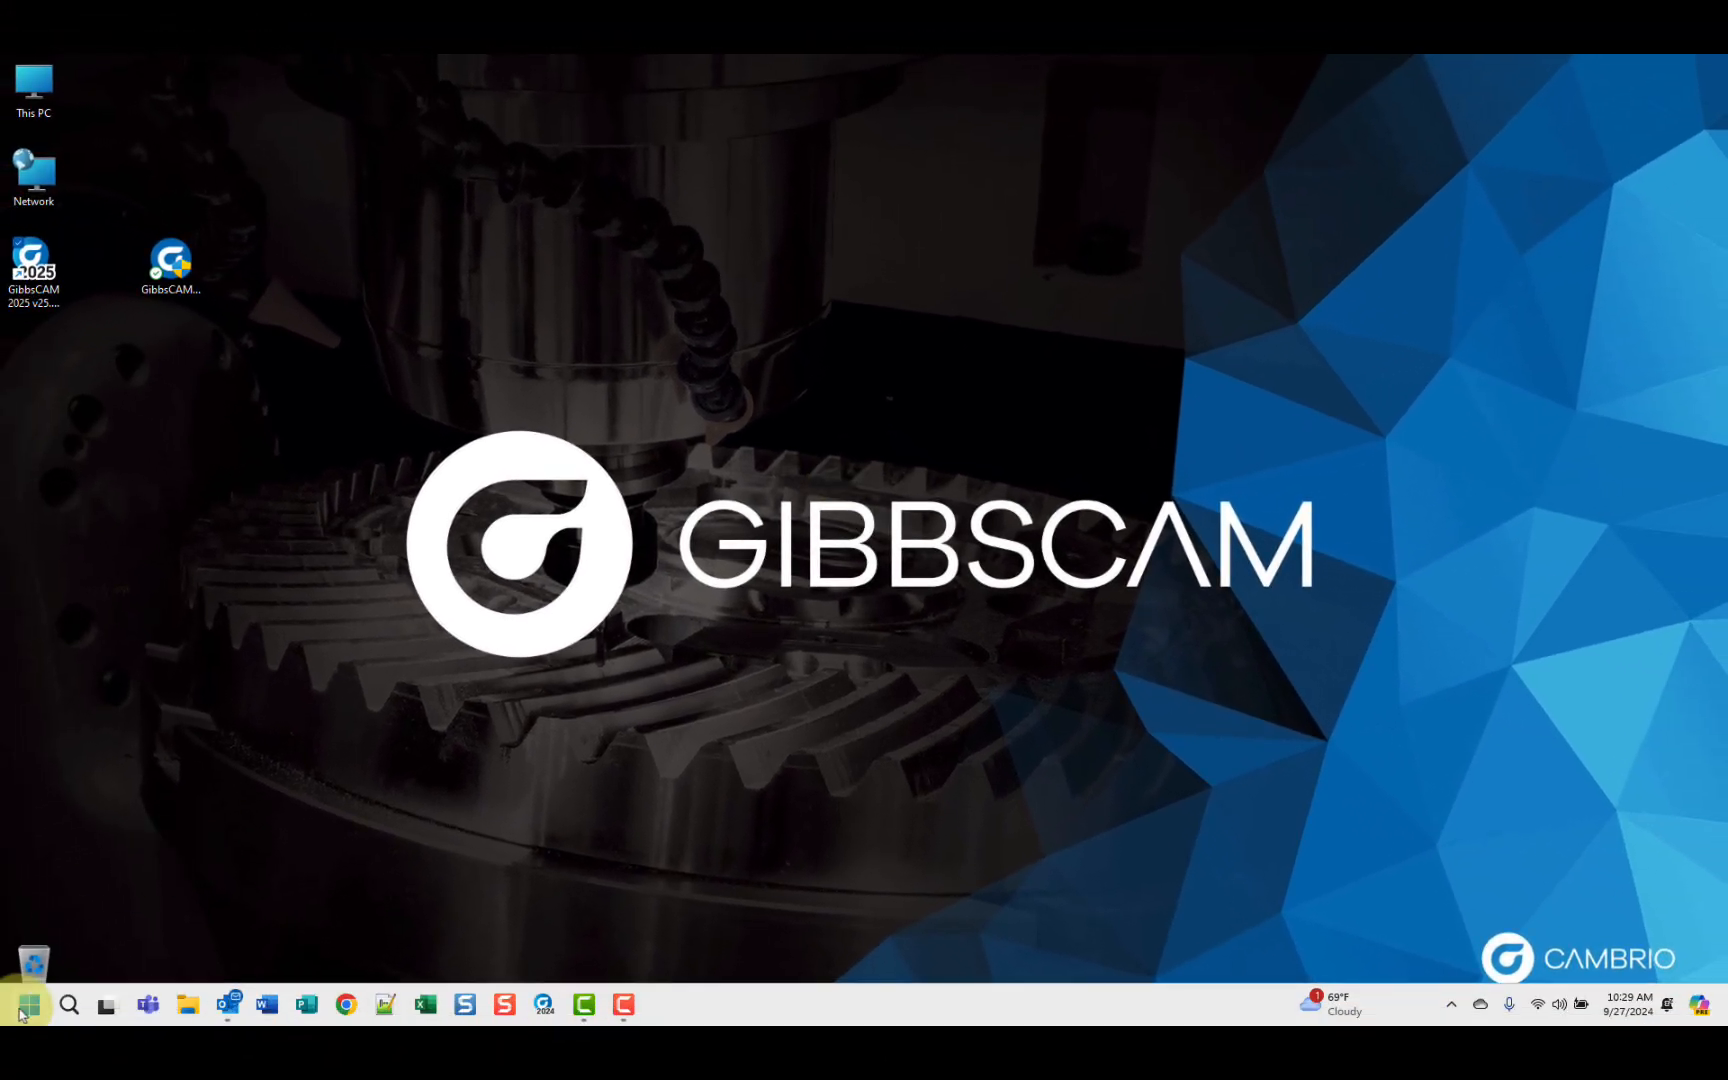
left_click(28, 1005)
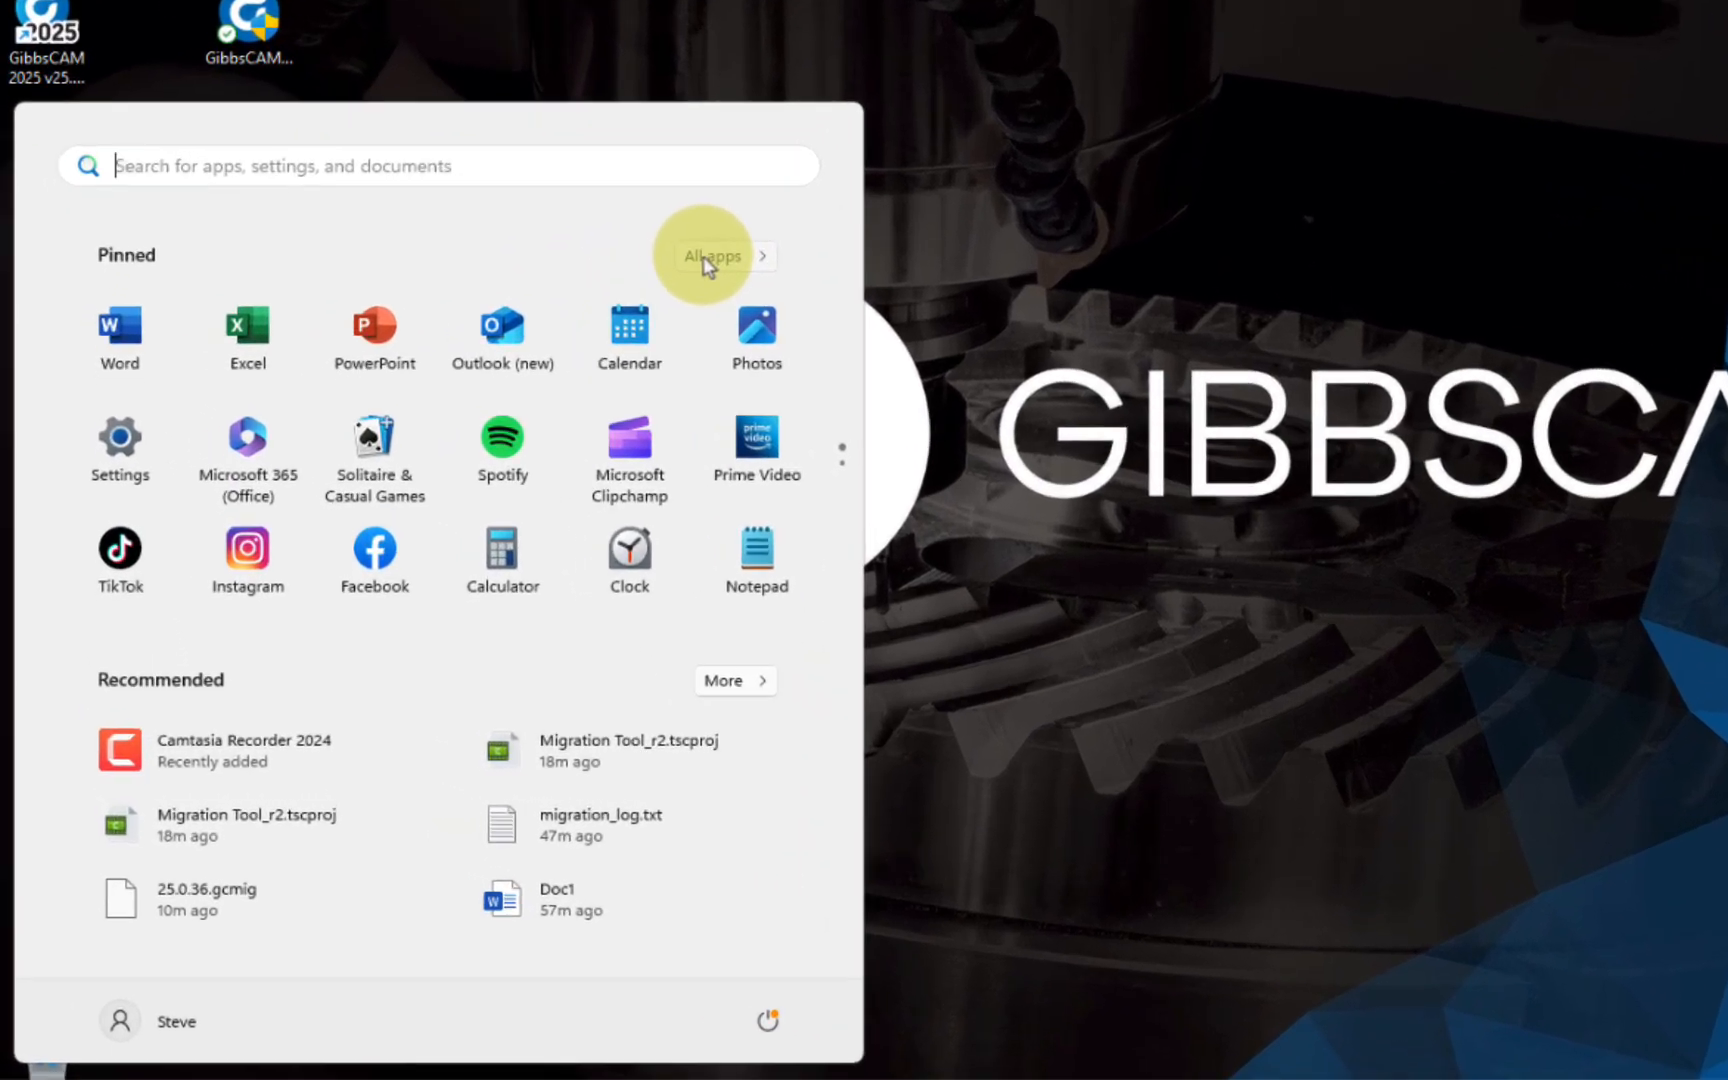
left_click(486, 424)
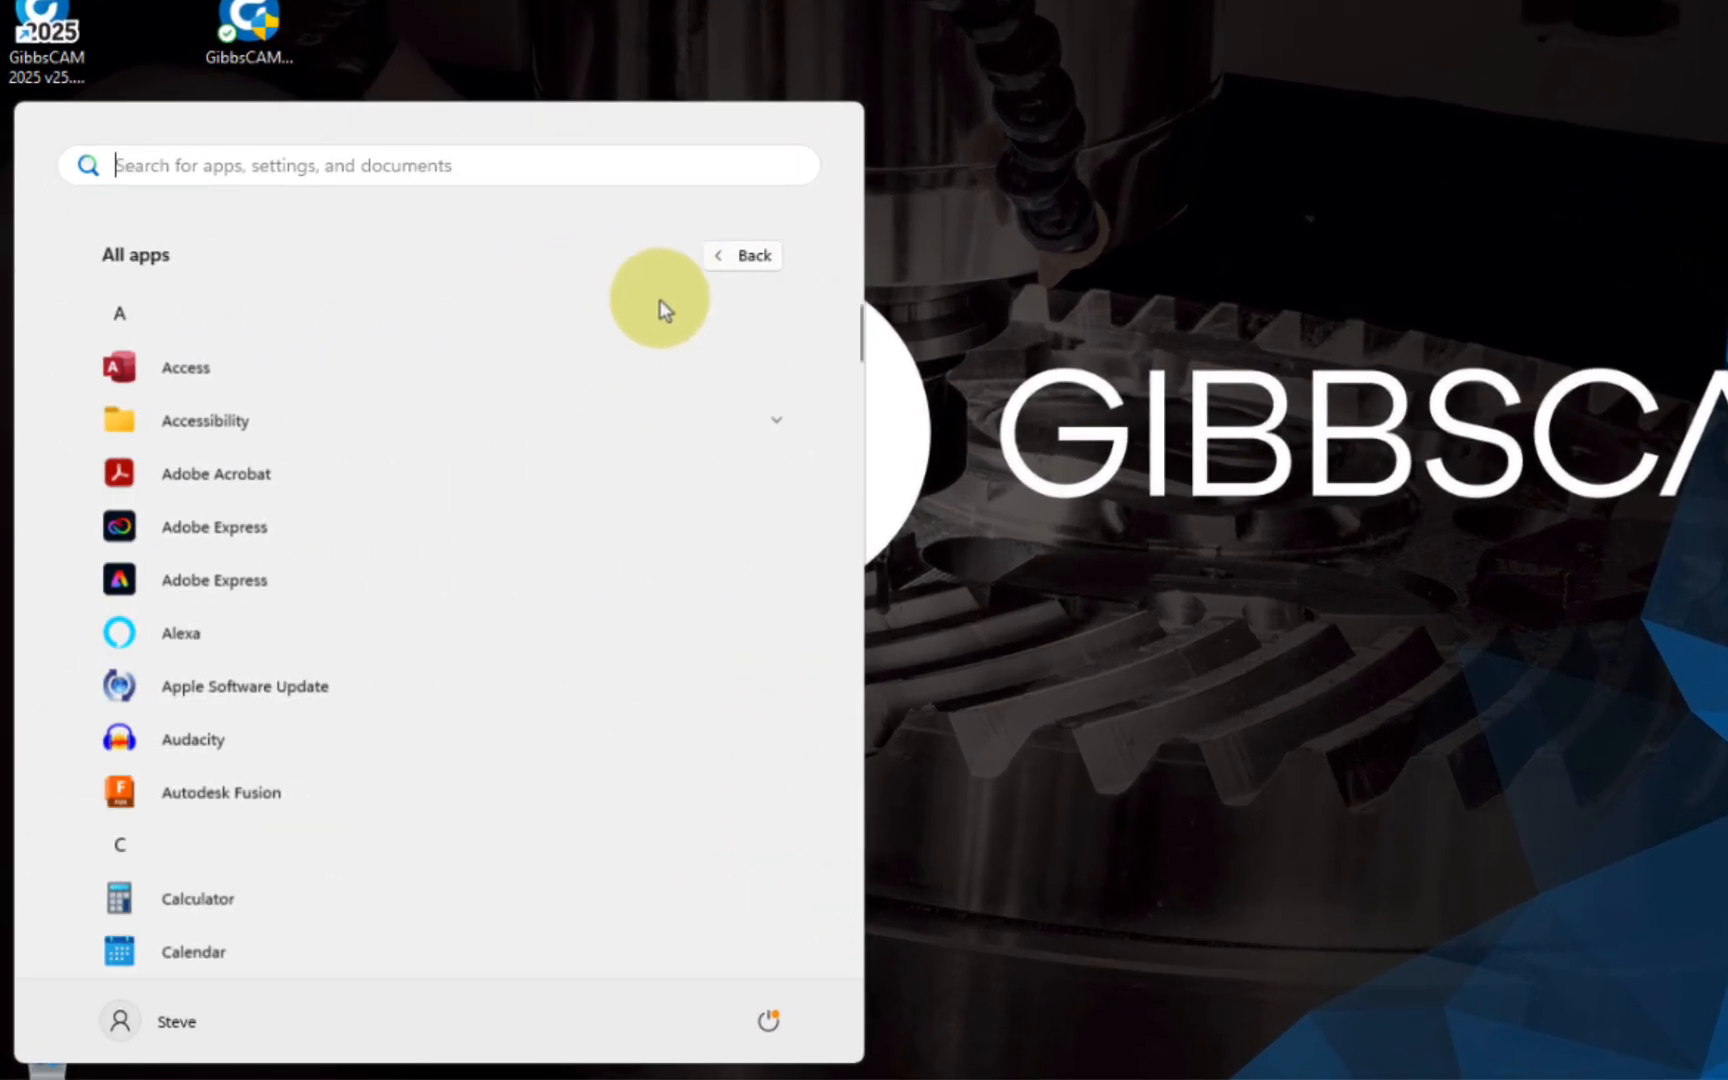
scroll(370, 430, "down", 10)
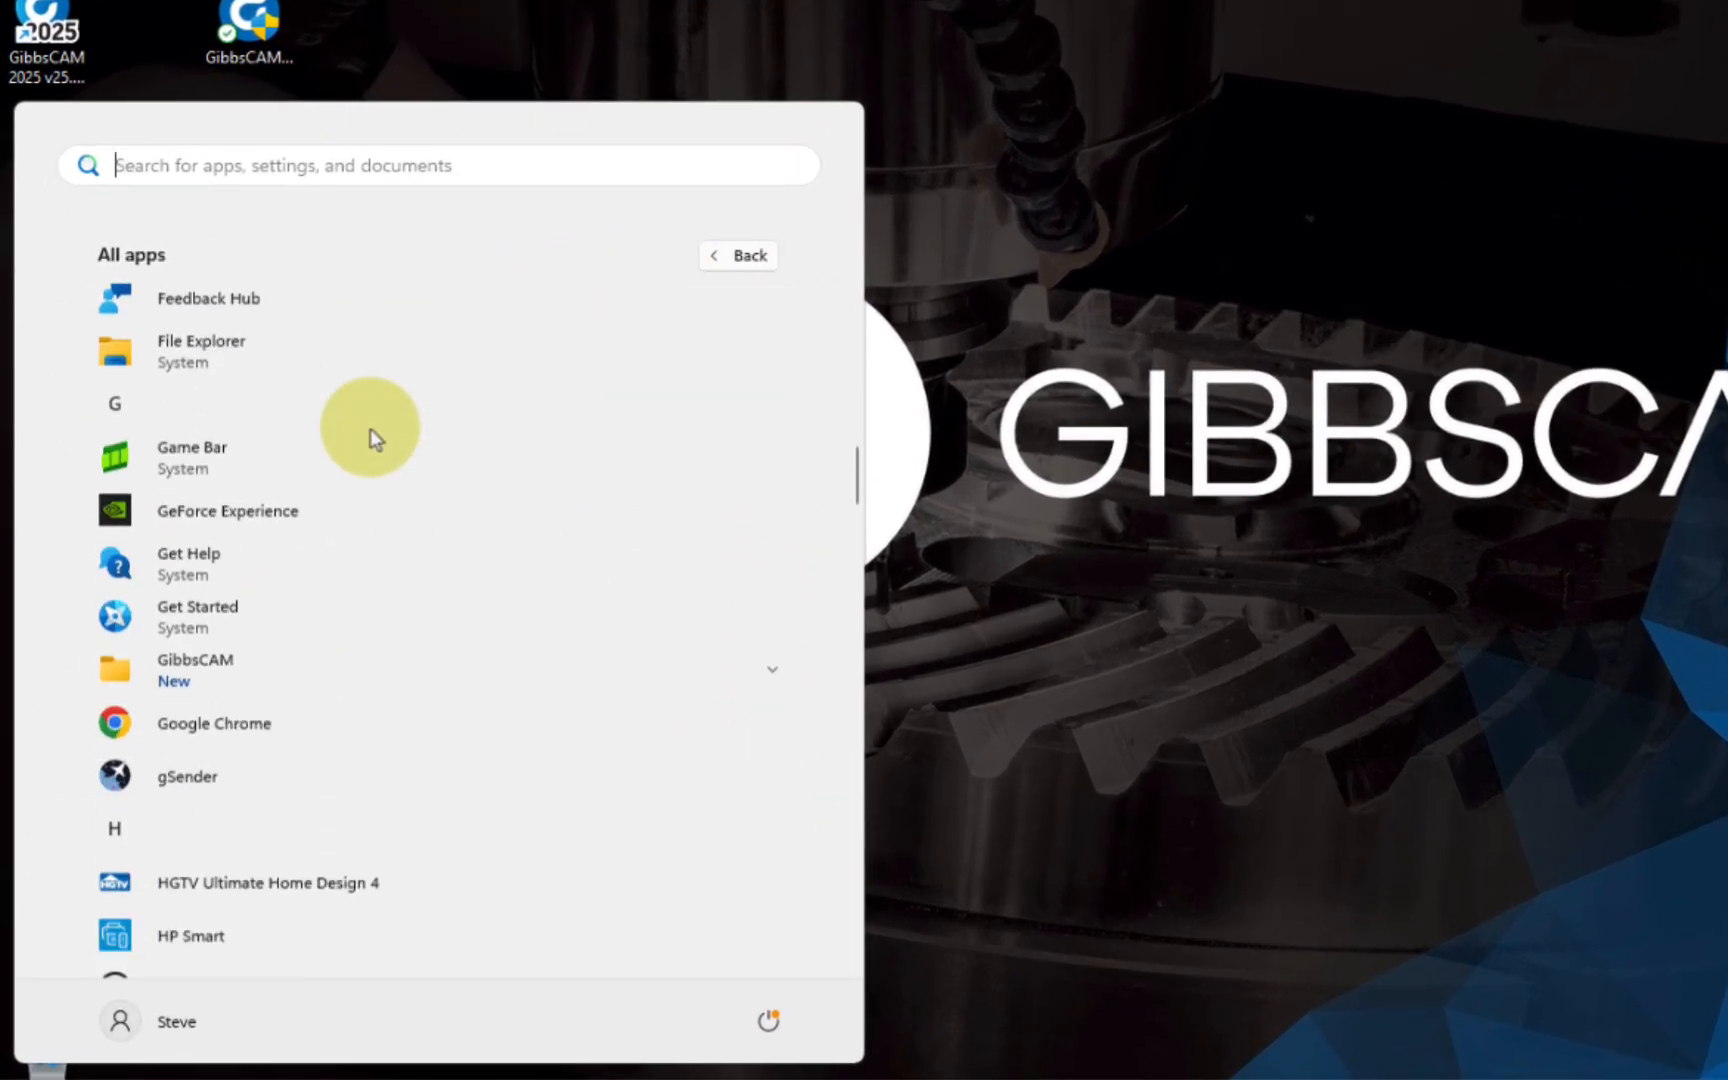
scroll(370, 428, "down", 3)
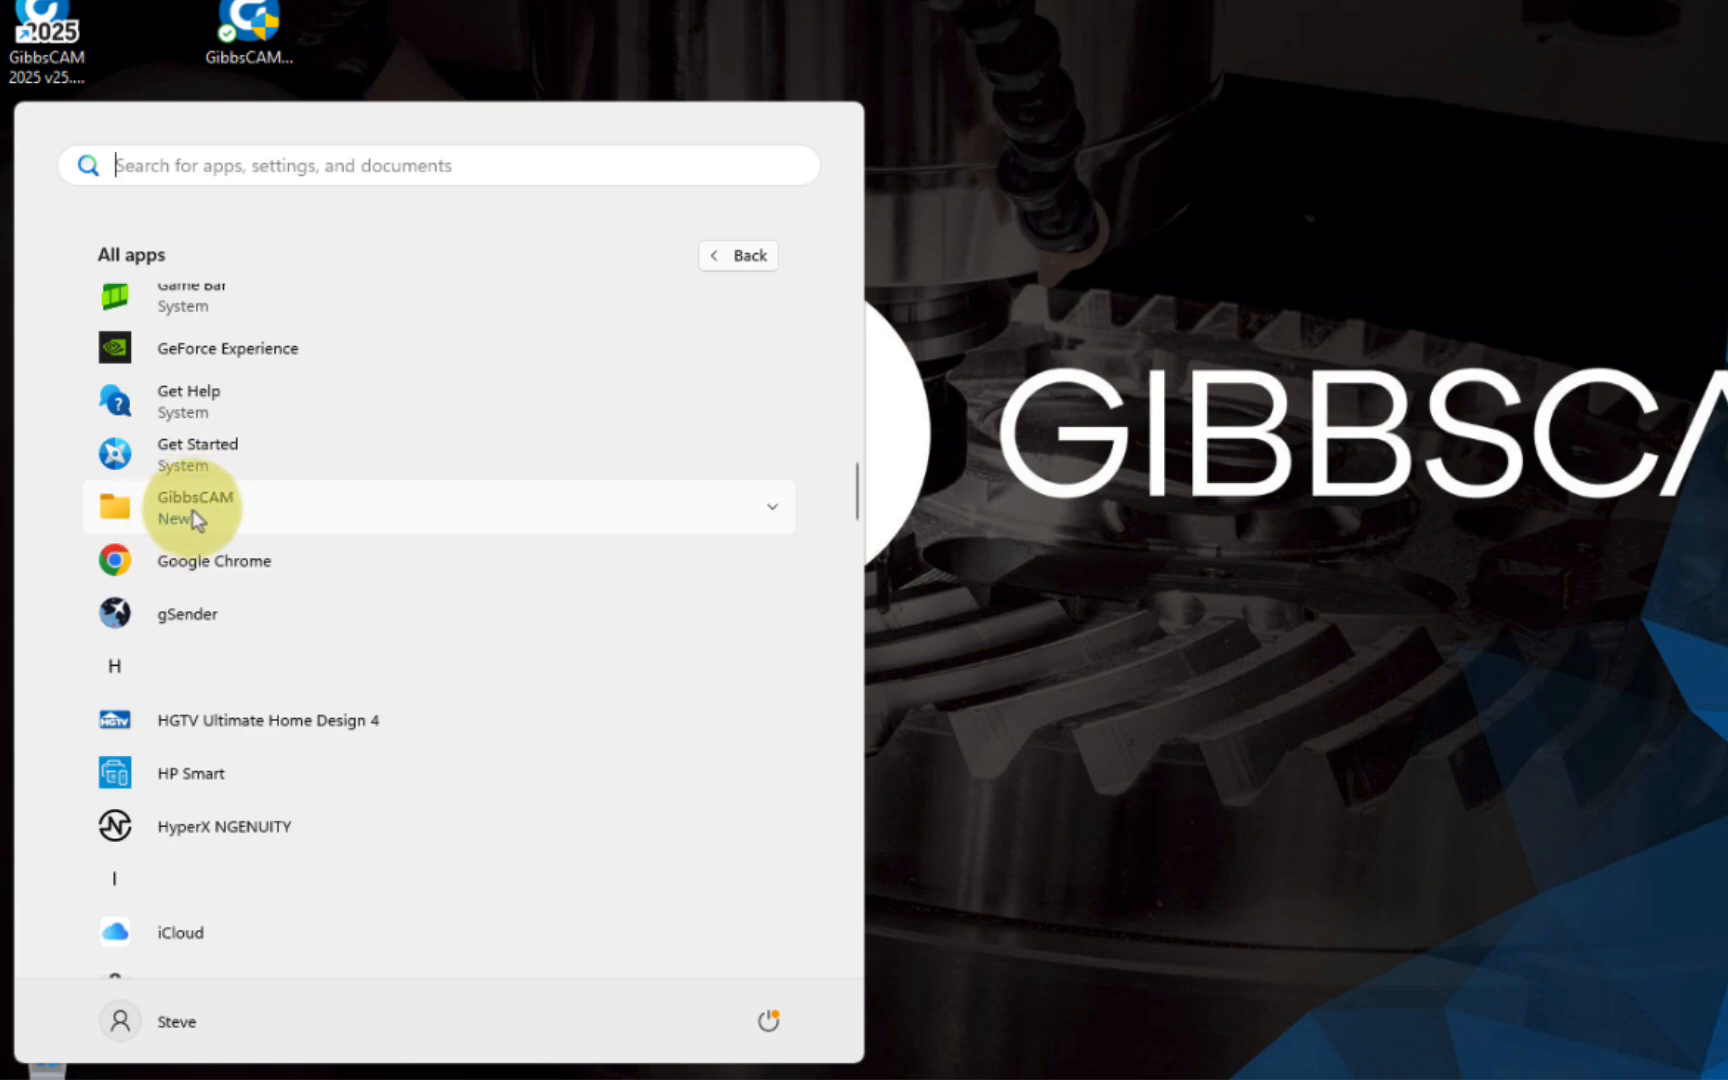
left_click(192, 509)
scroll(473, 464, "down", 9)
scroll(474, 464, "down", 2)
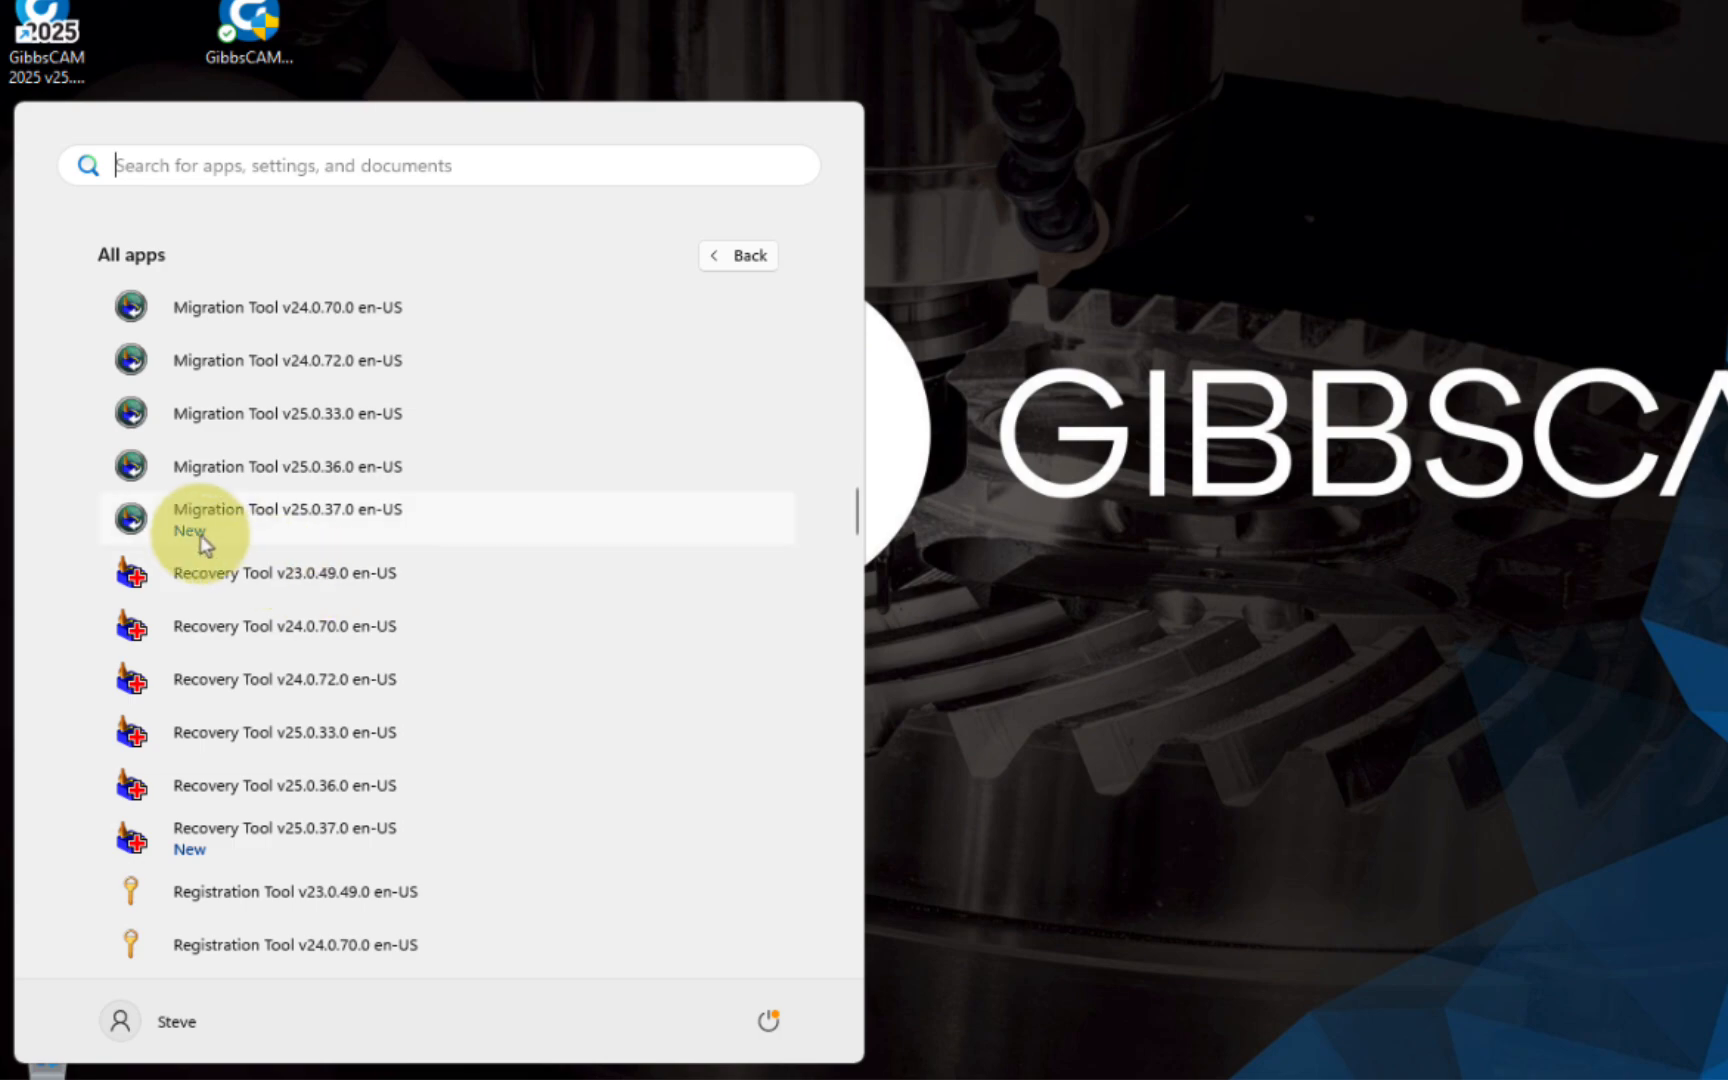
left_click(305, 518)
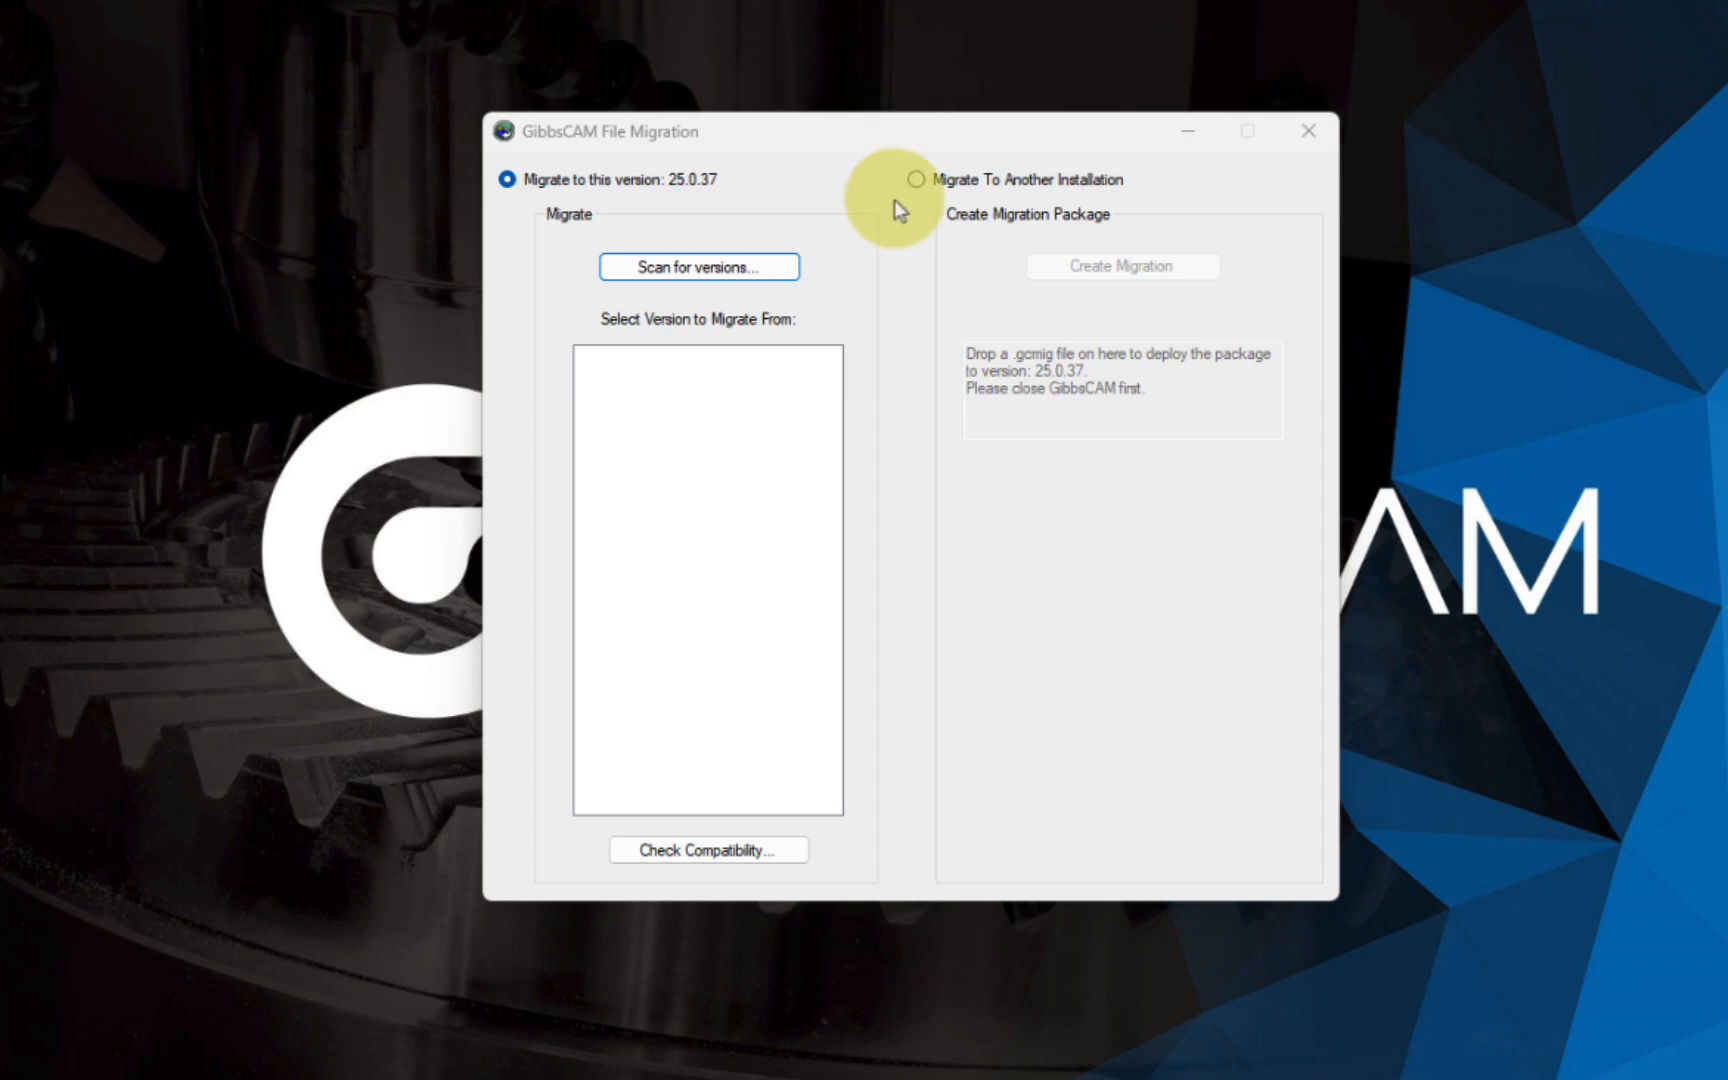
Set the file migration mode to Migrate To Another Installation and move the migration window aside.
left_click_drag(1022, 140, 1115, 135)
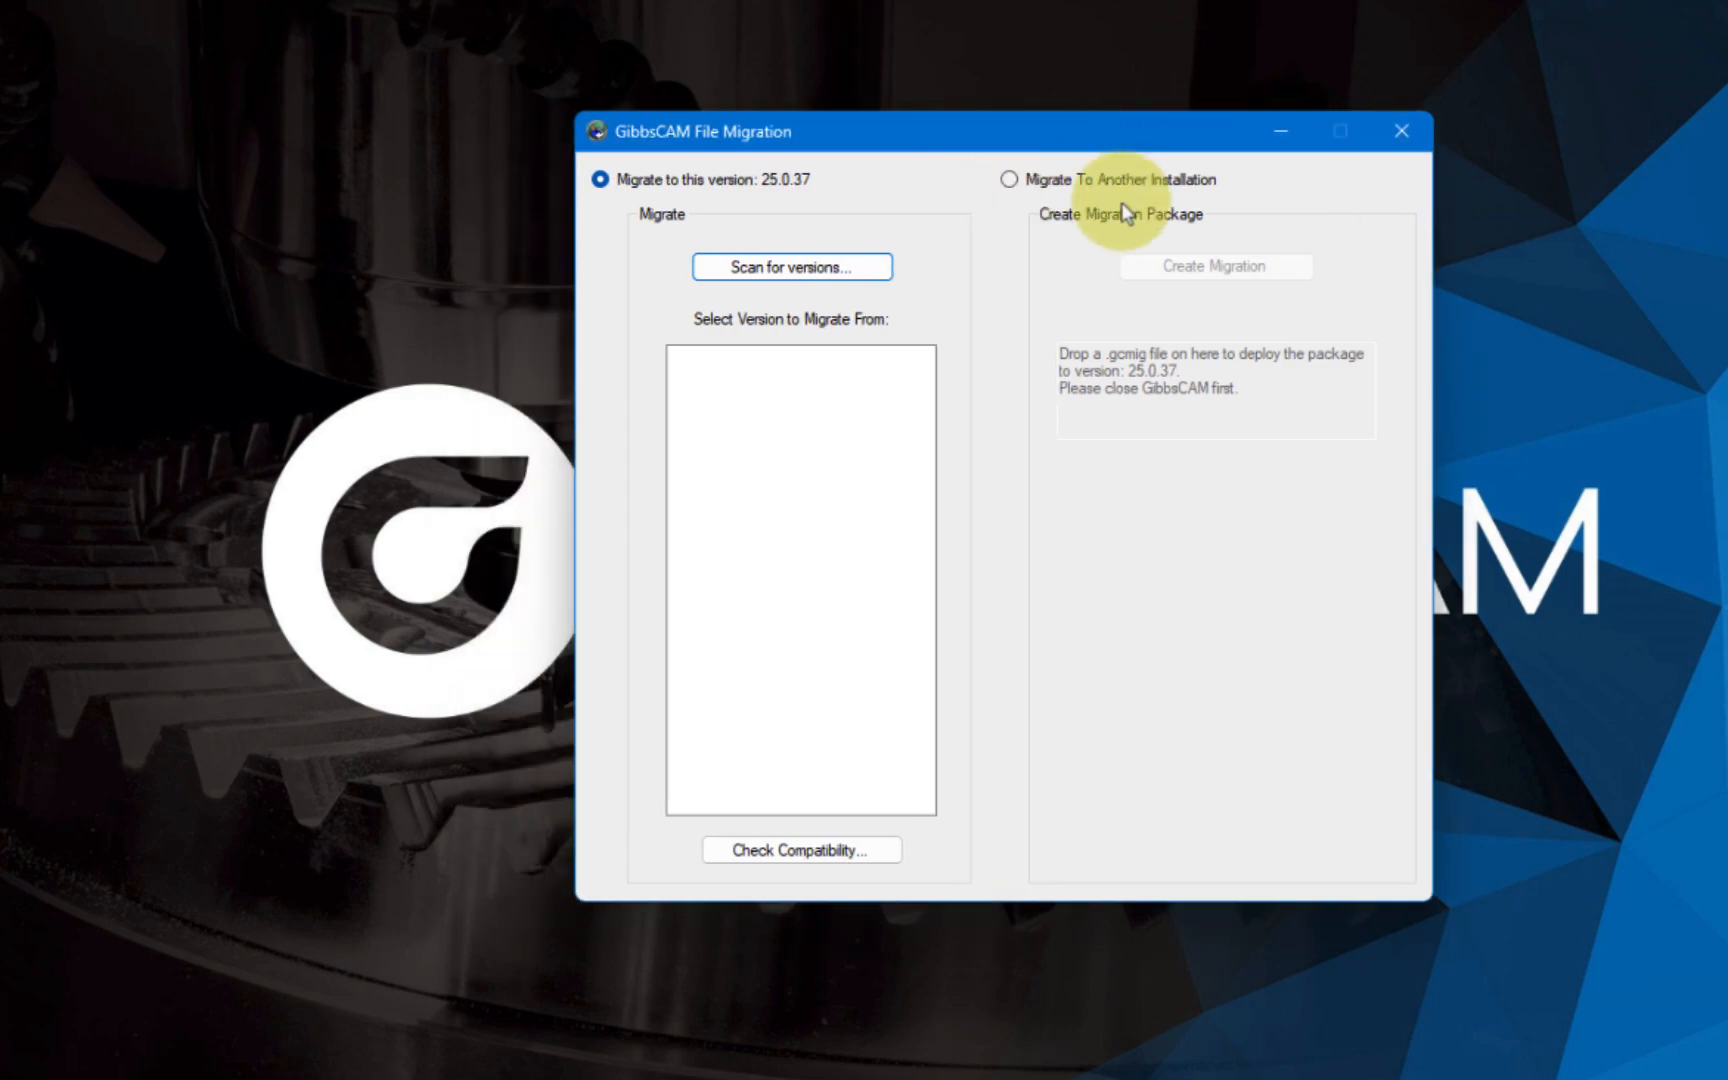
left_click(1010, 185)
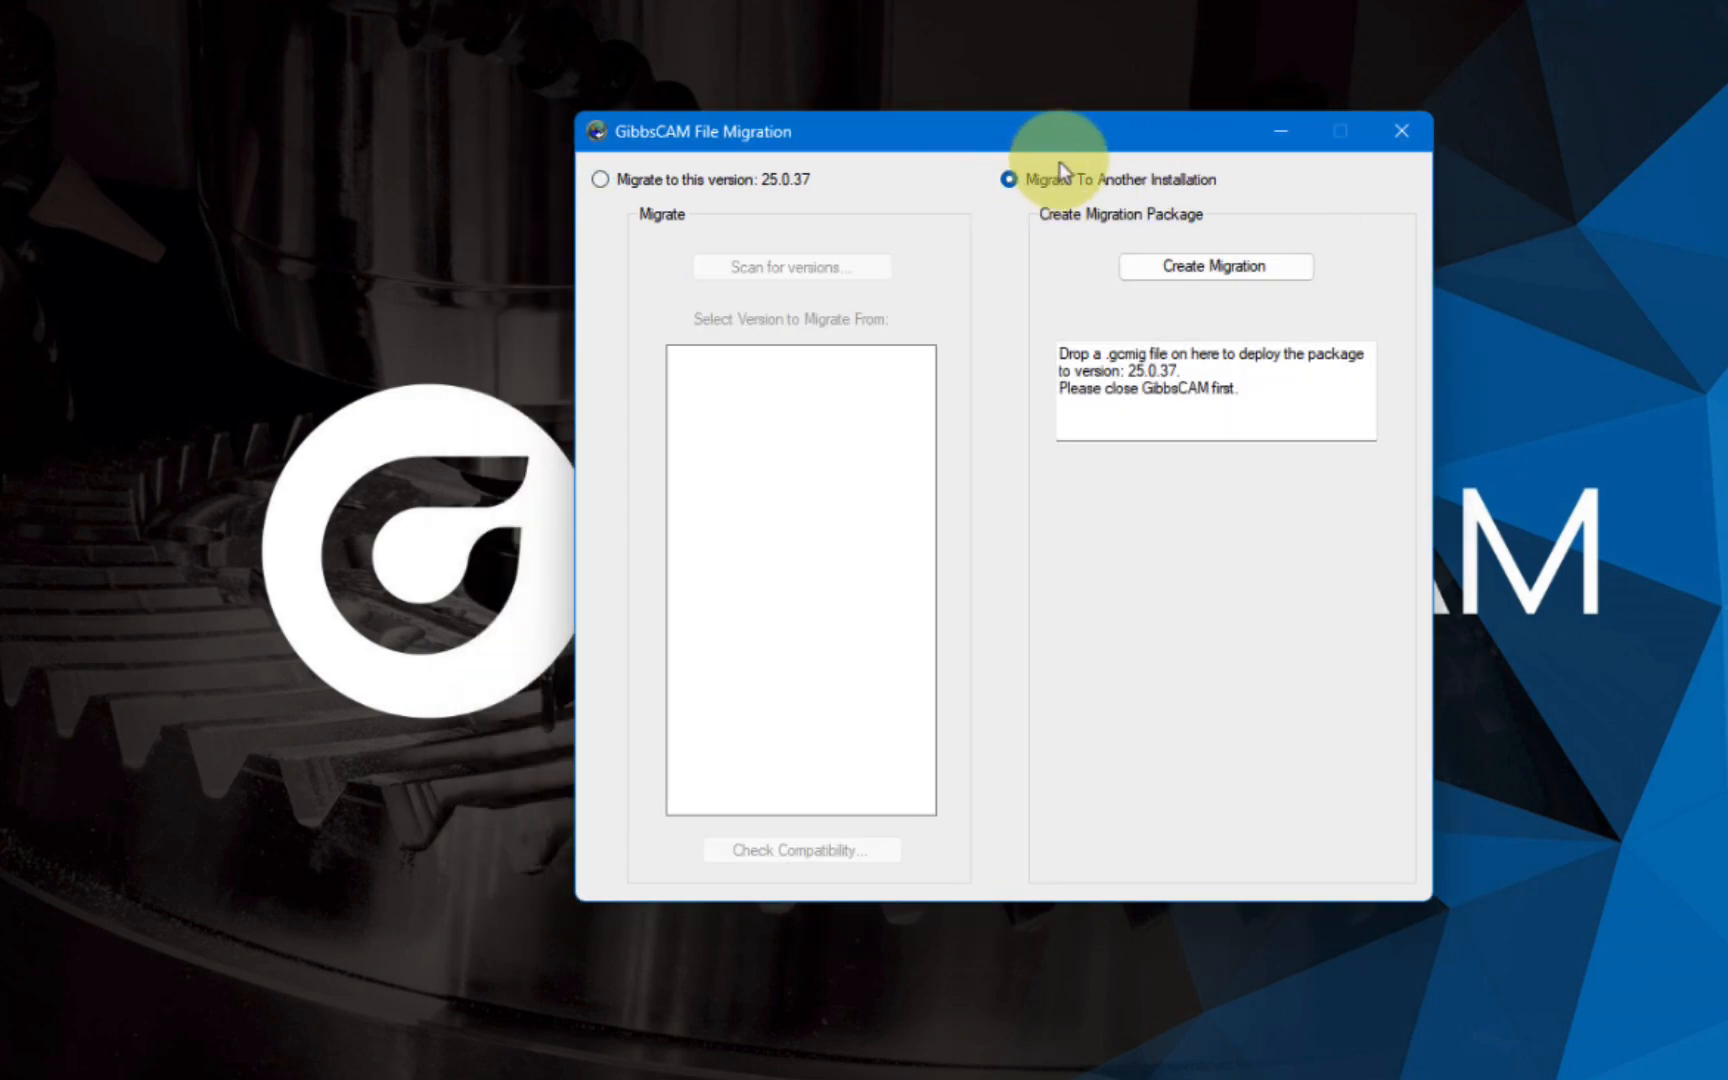
left_click_drag(1087, 147, 1274, 136)
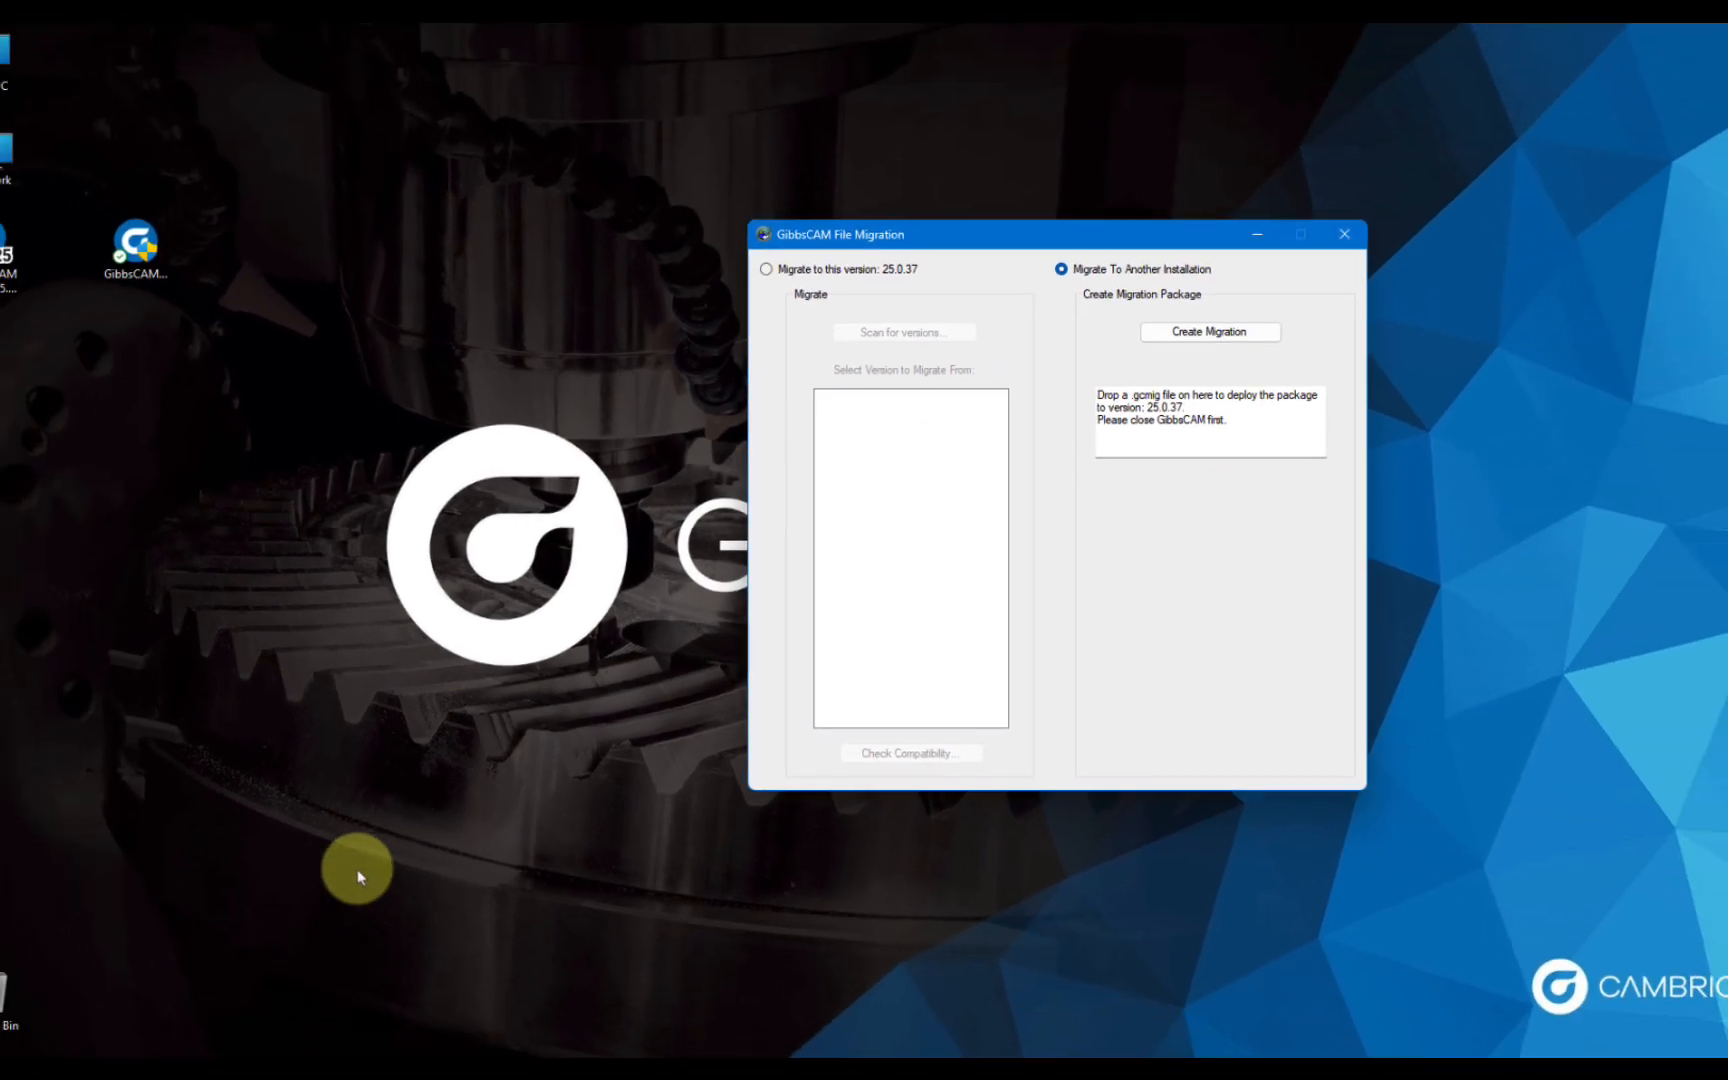
Open the Blue Chip Files folder in File Explorer and arrange it so the migration window's package drop area stays accessible.
left_click(188, 1005)
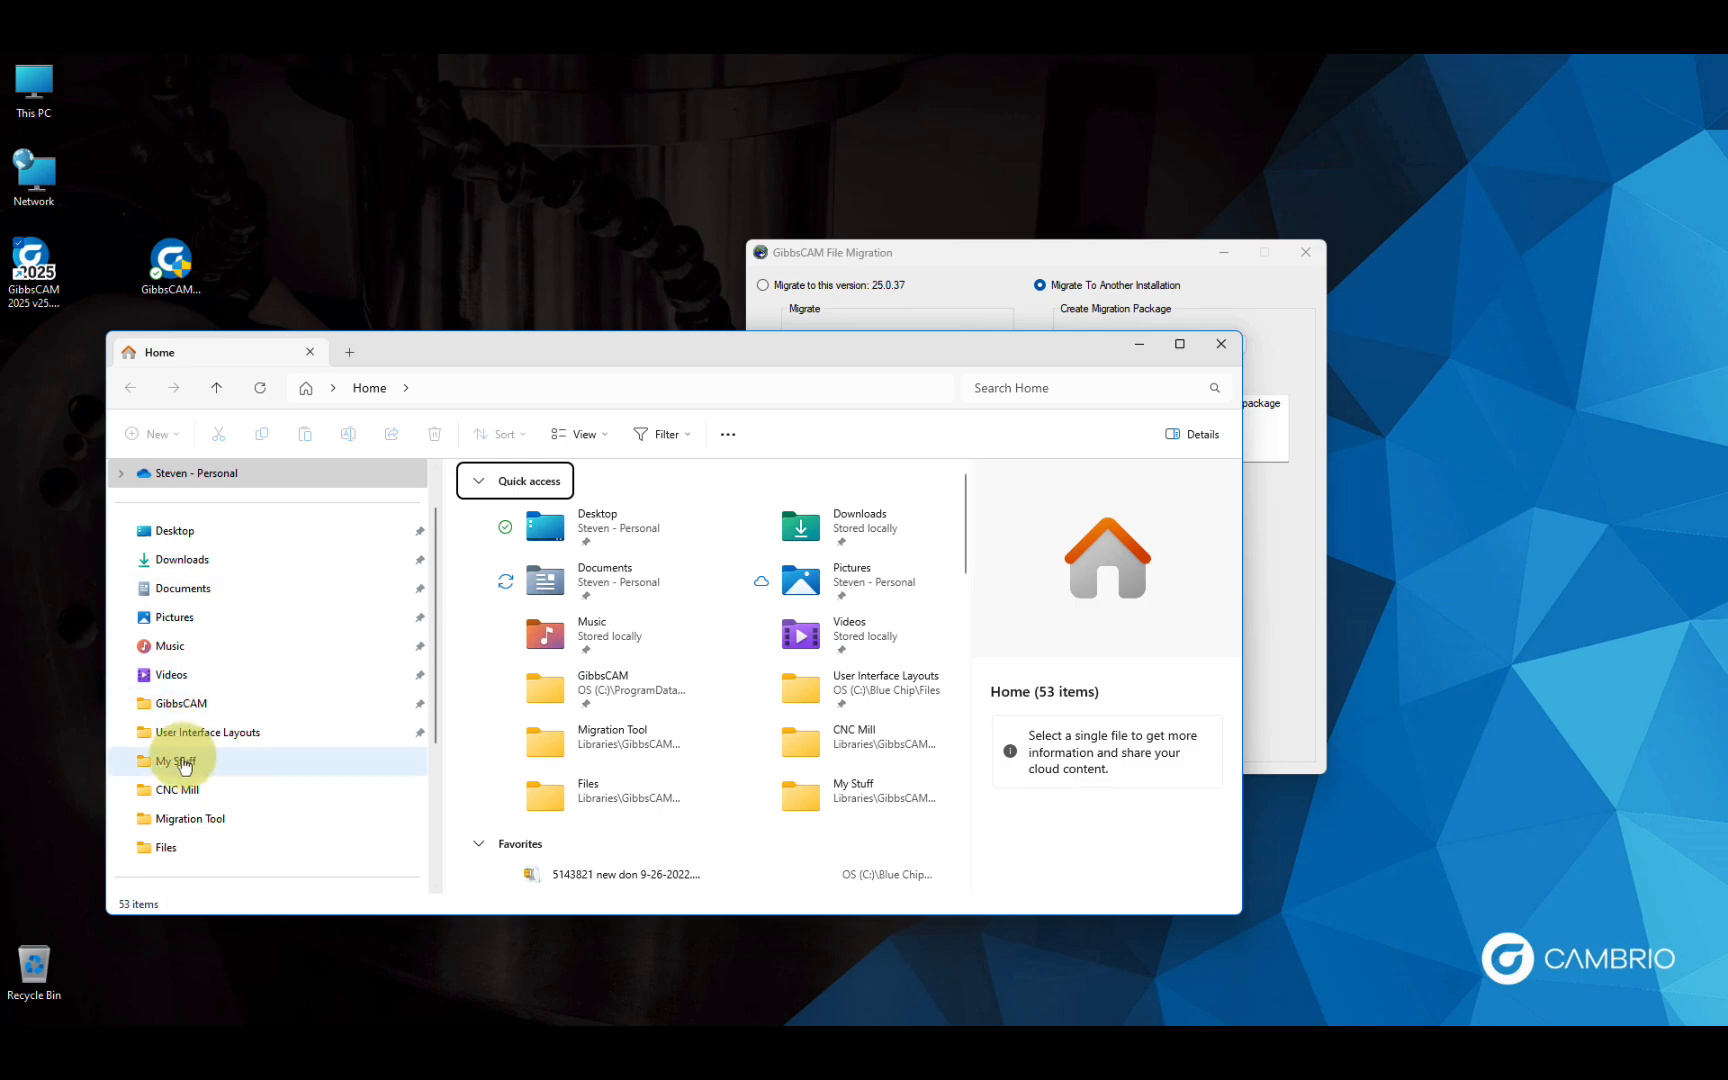
left_click(166, 852)
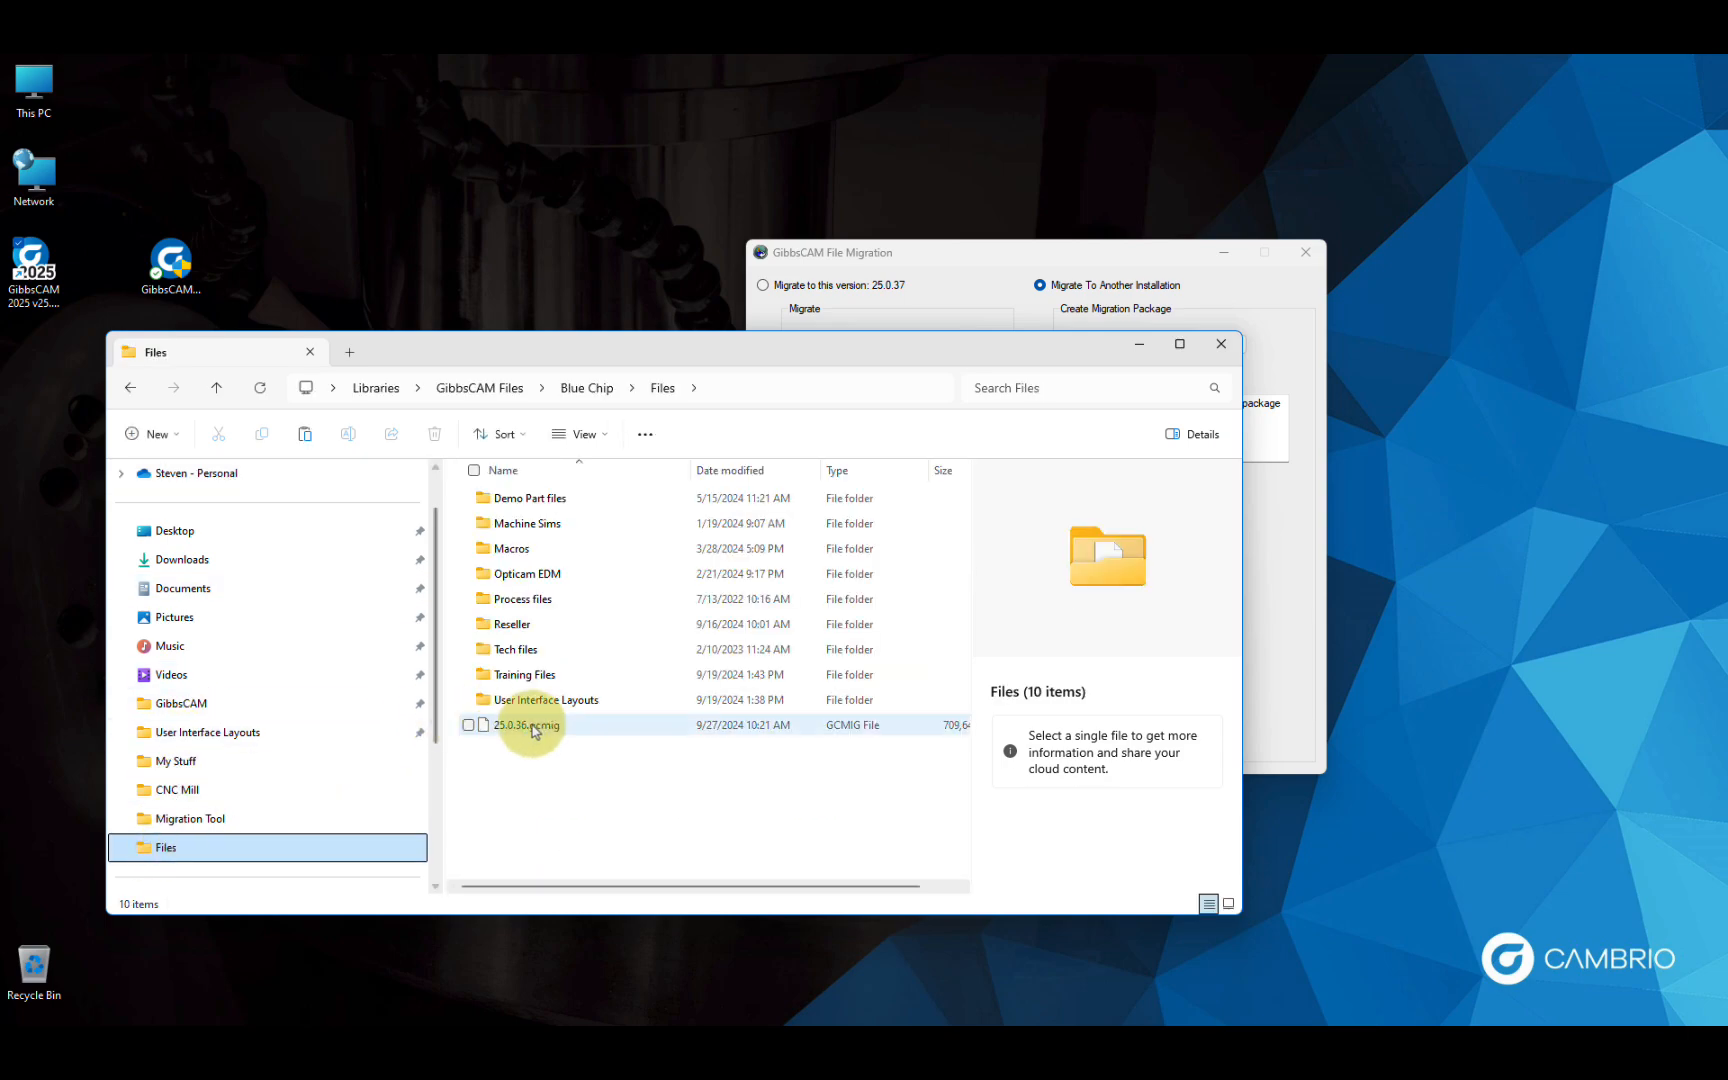
left_click_drag(1149, 247, 1435, 154)
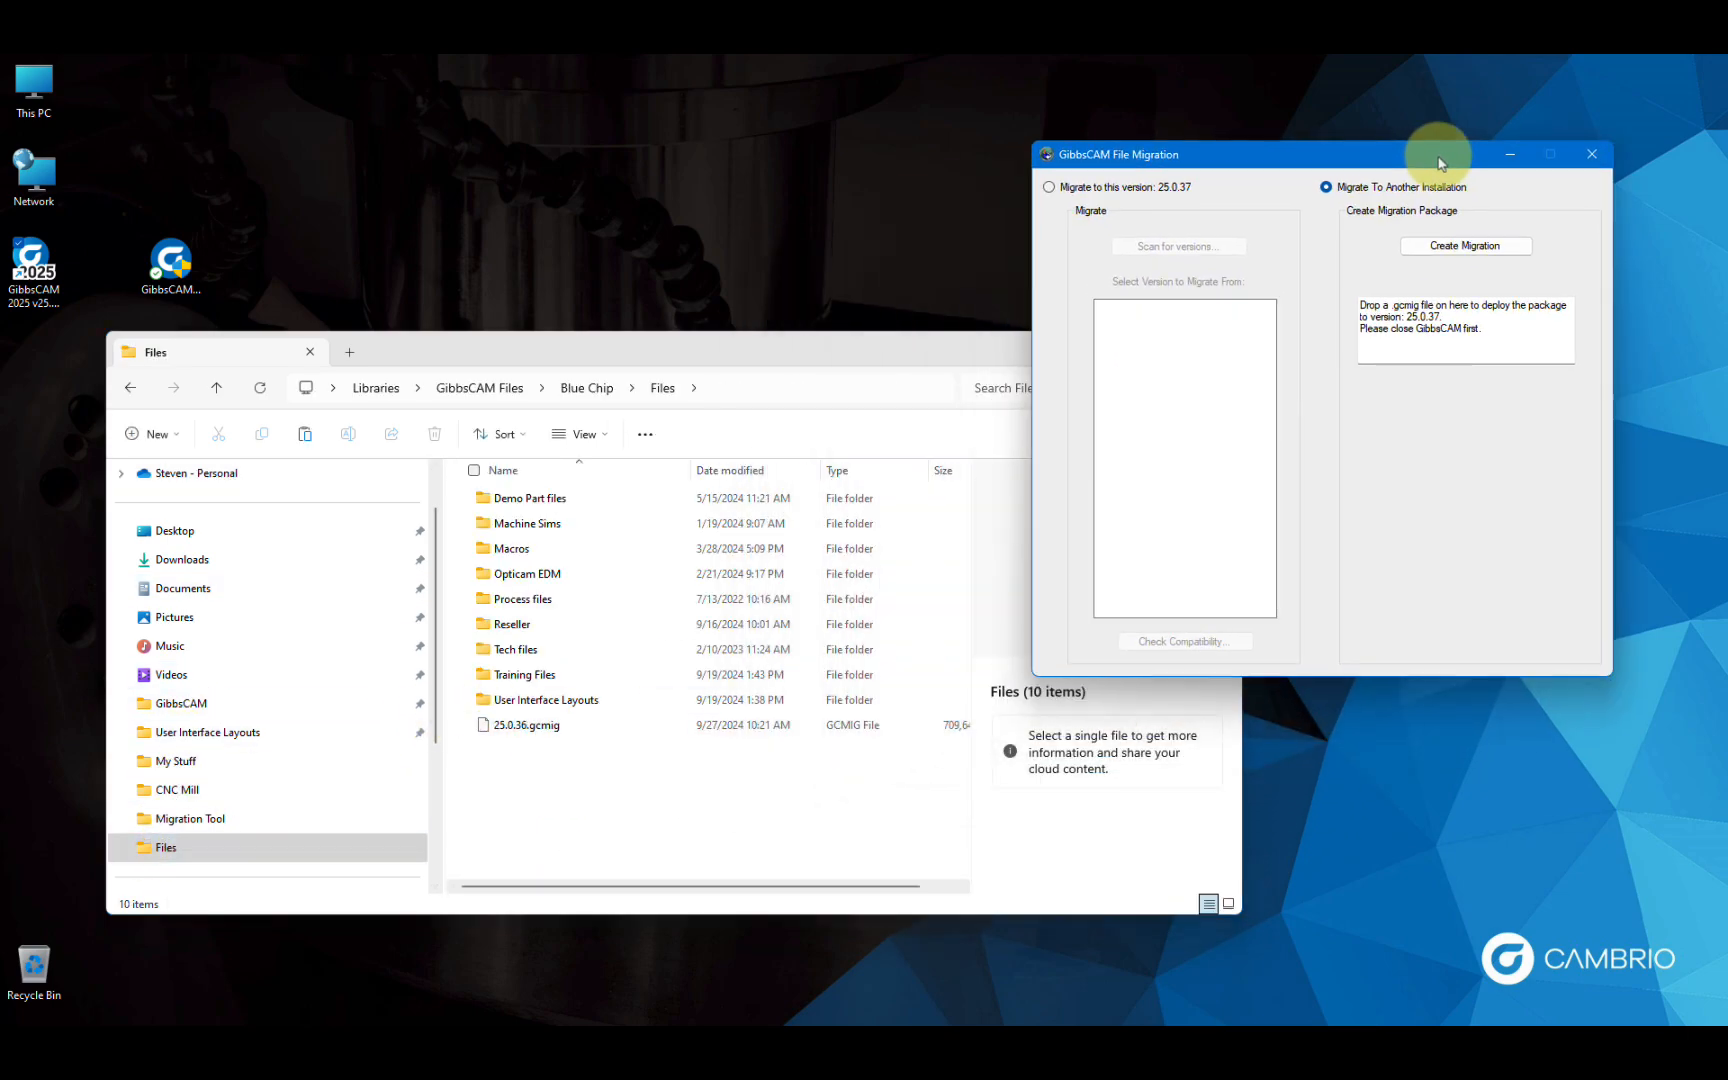
left_click_drag(812, 355, 773, 305)
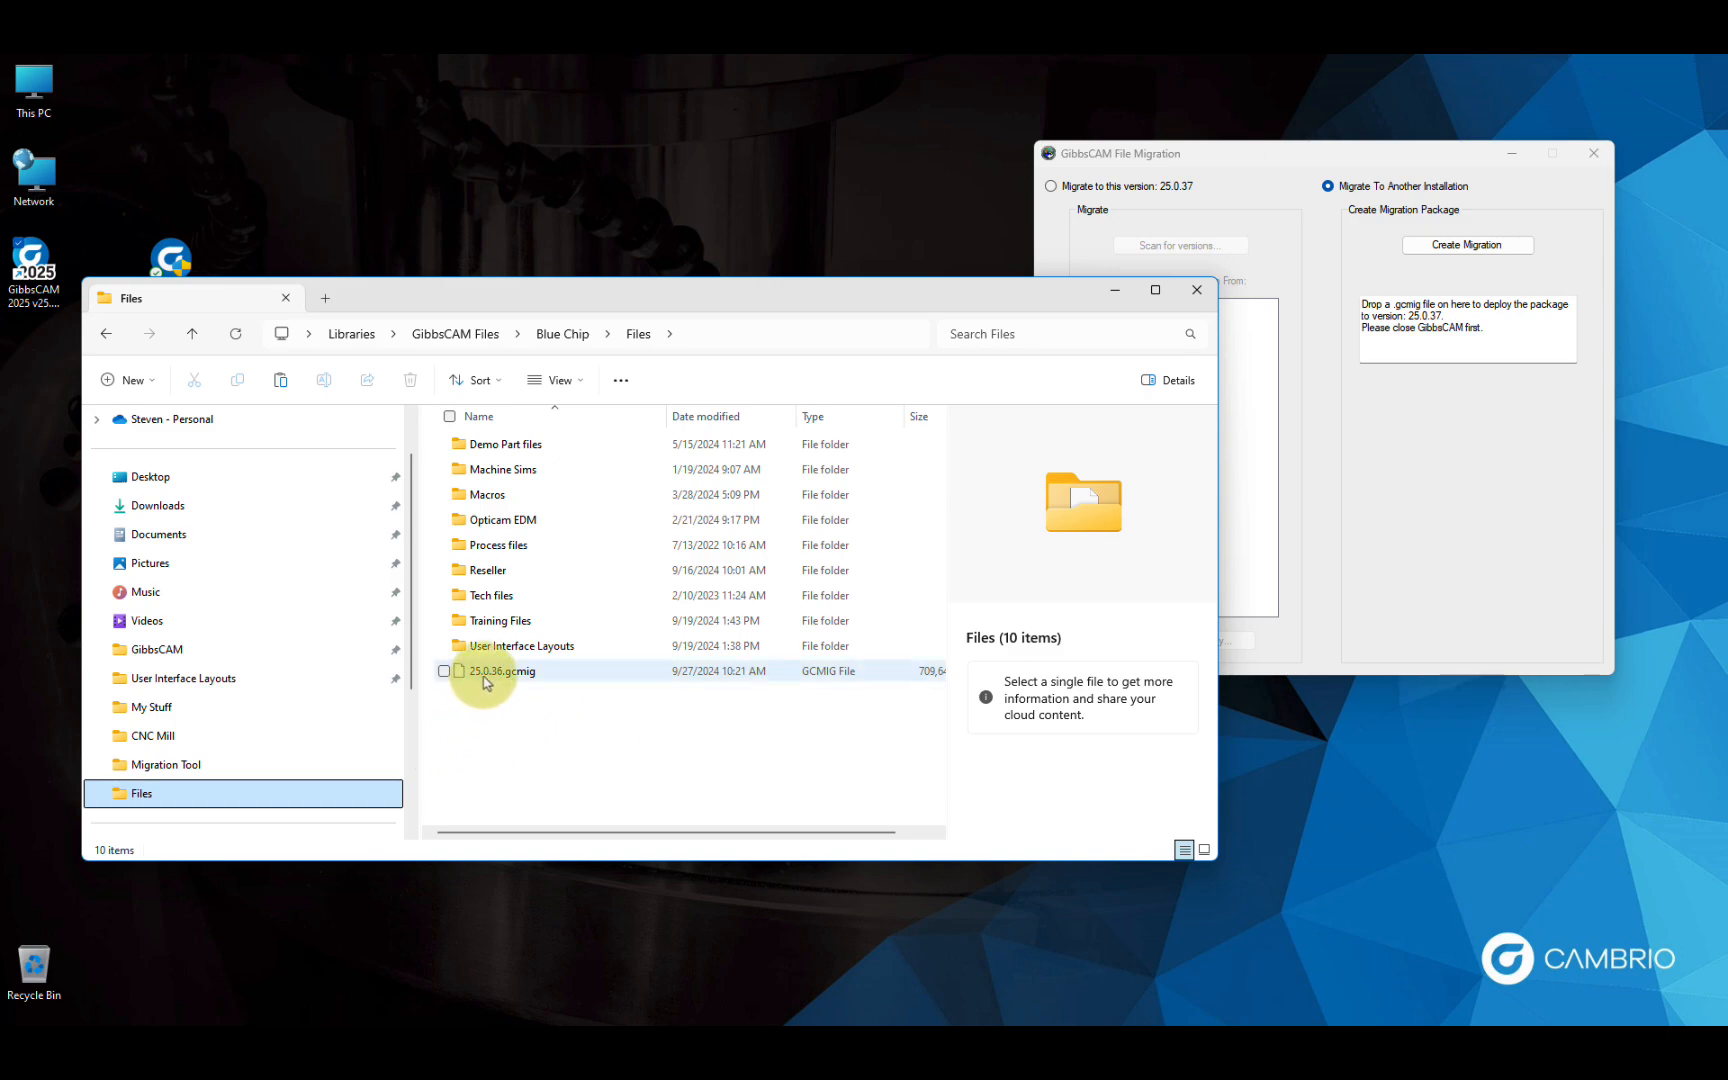
Deploy the 25.0.36.gcmig package to version 25.0.37 with the migration tool and close the migration log.
left_click_drag(485, 678, 1468, 330)
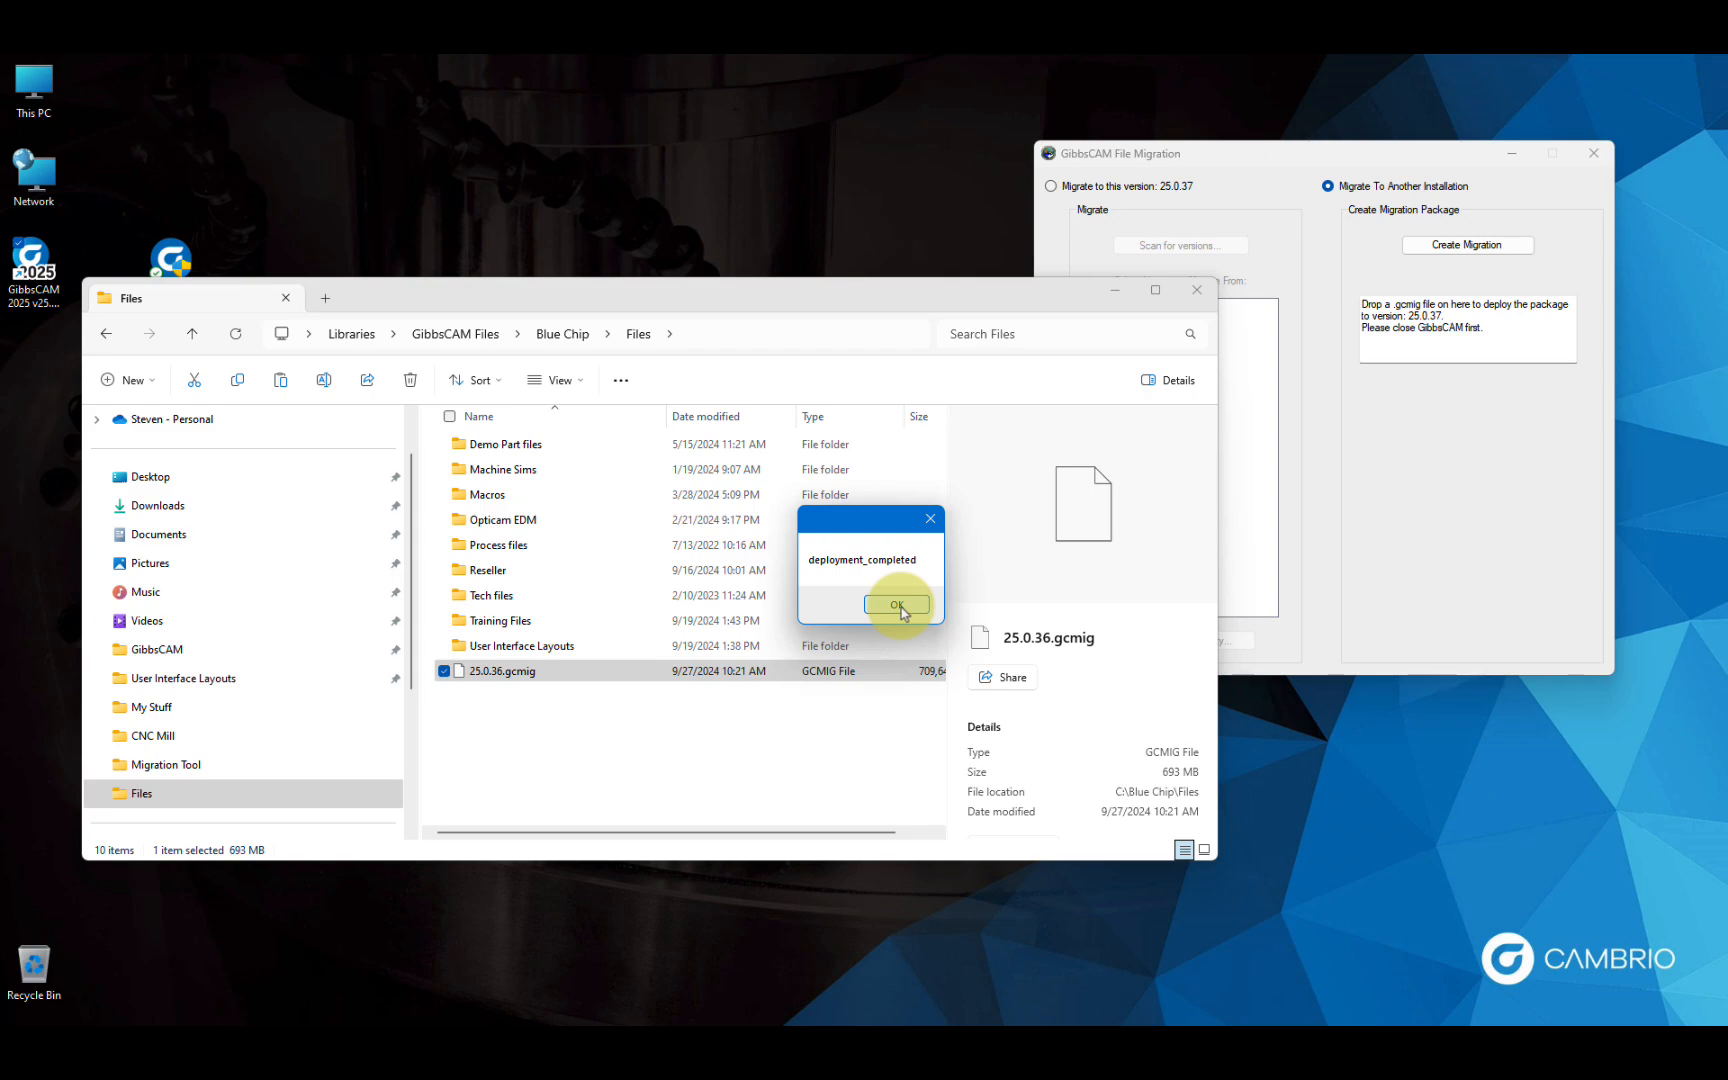
left_click(897, 604)
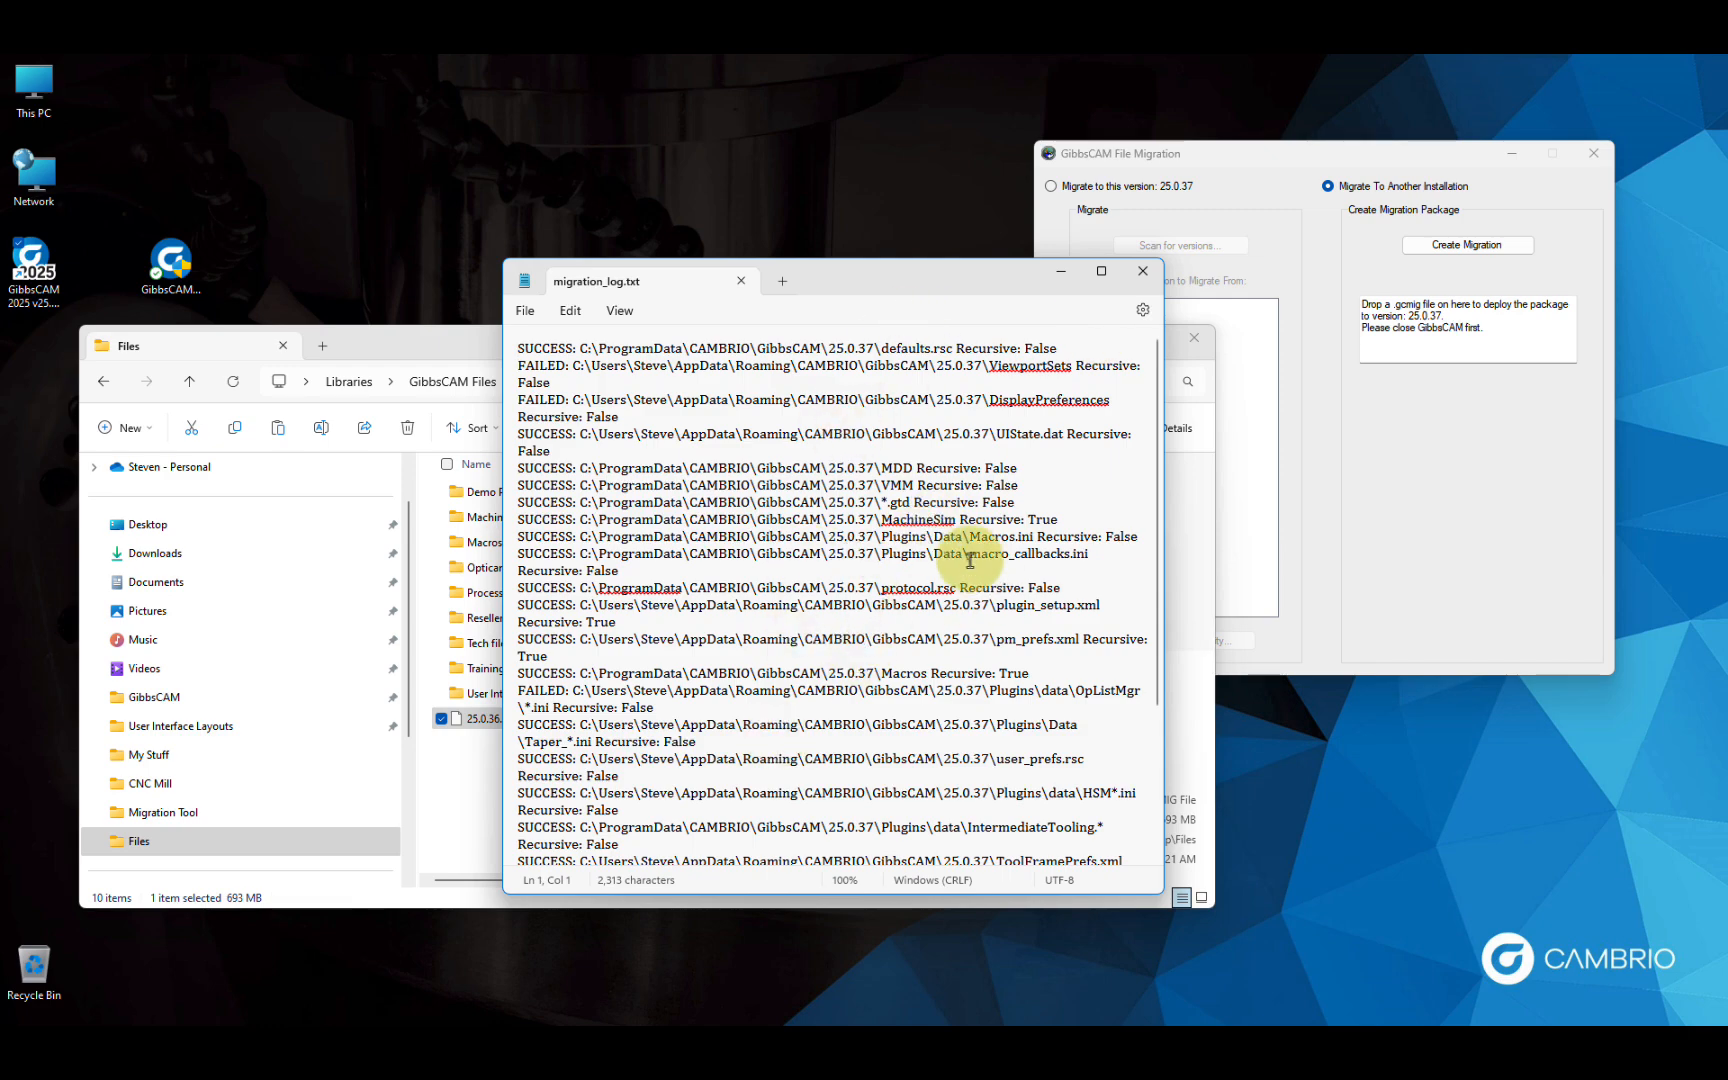
left_click(1141, 276)
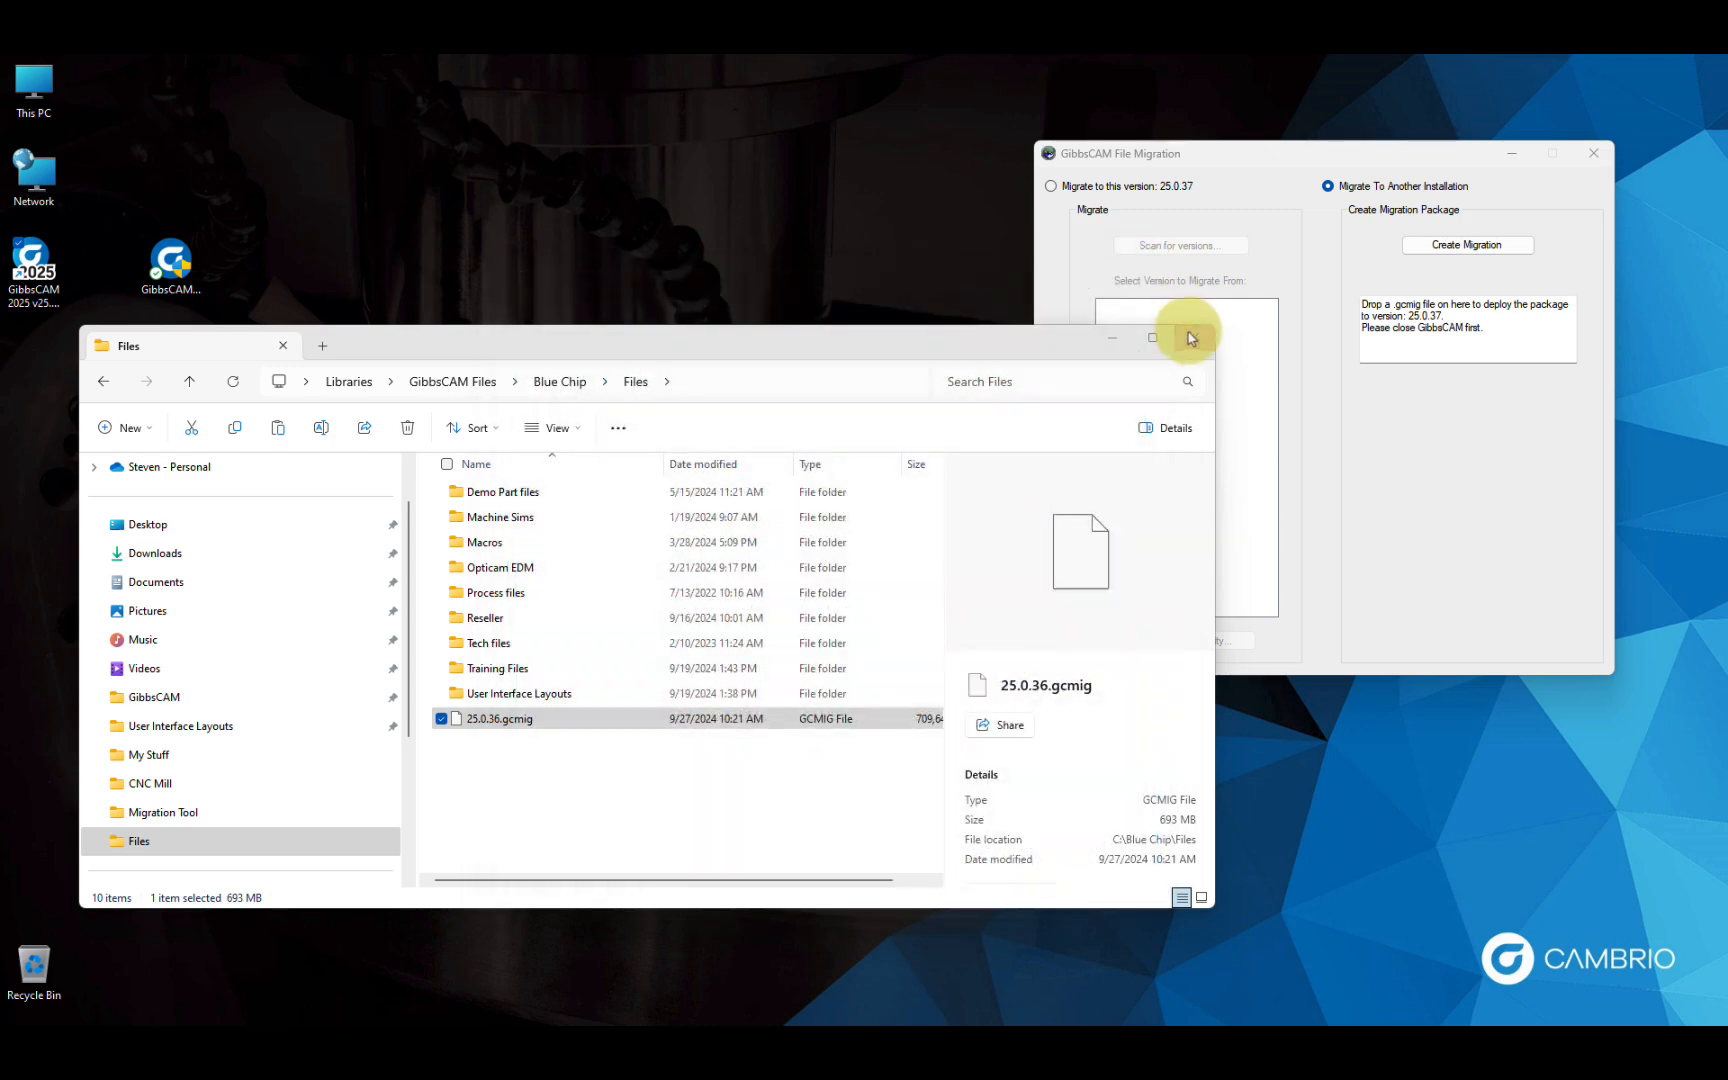
Close the Files folder window and the GibbsCAM File Migration tool.
left_click(1194, 342)
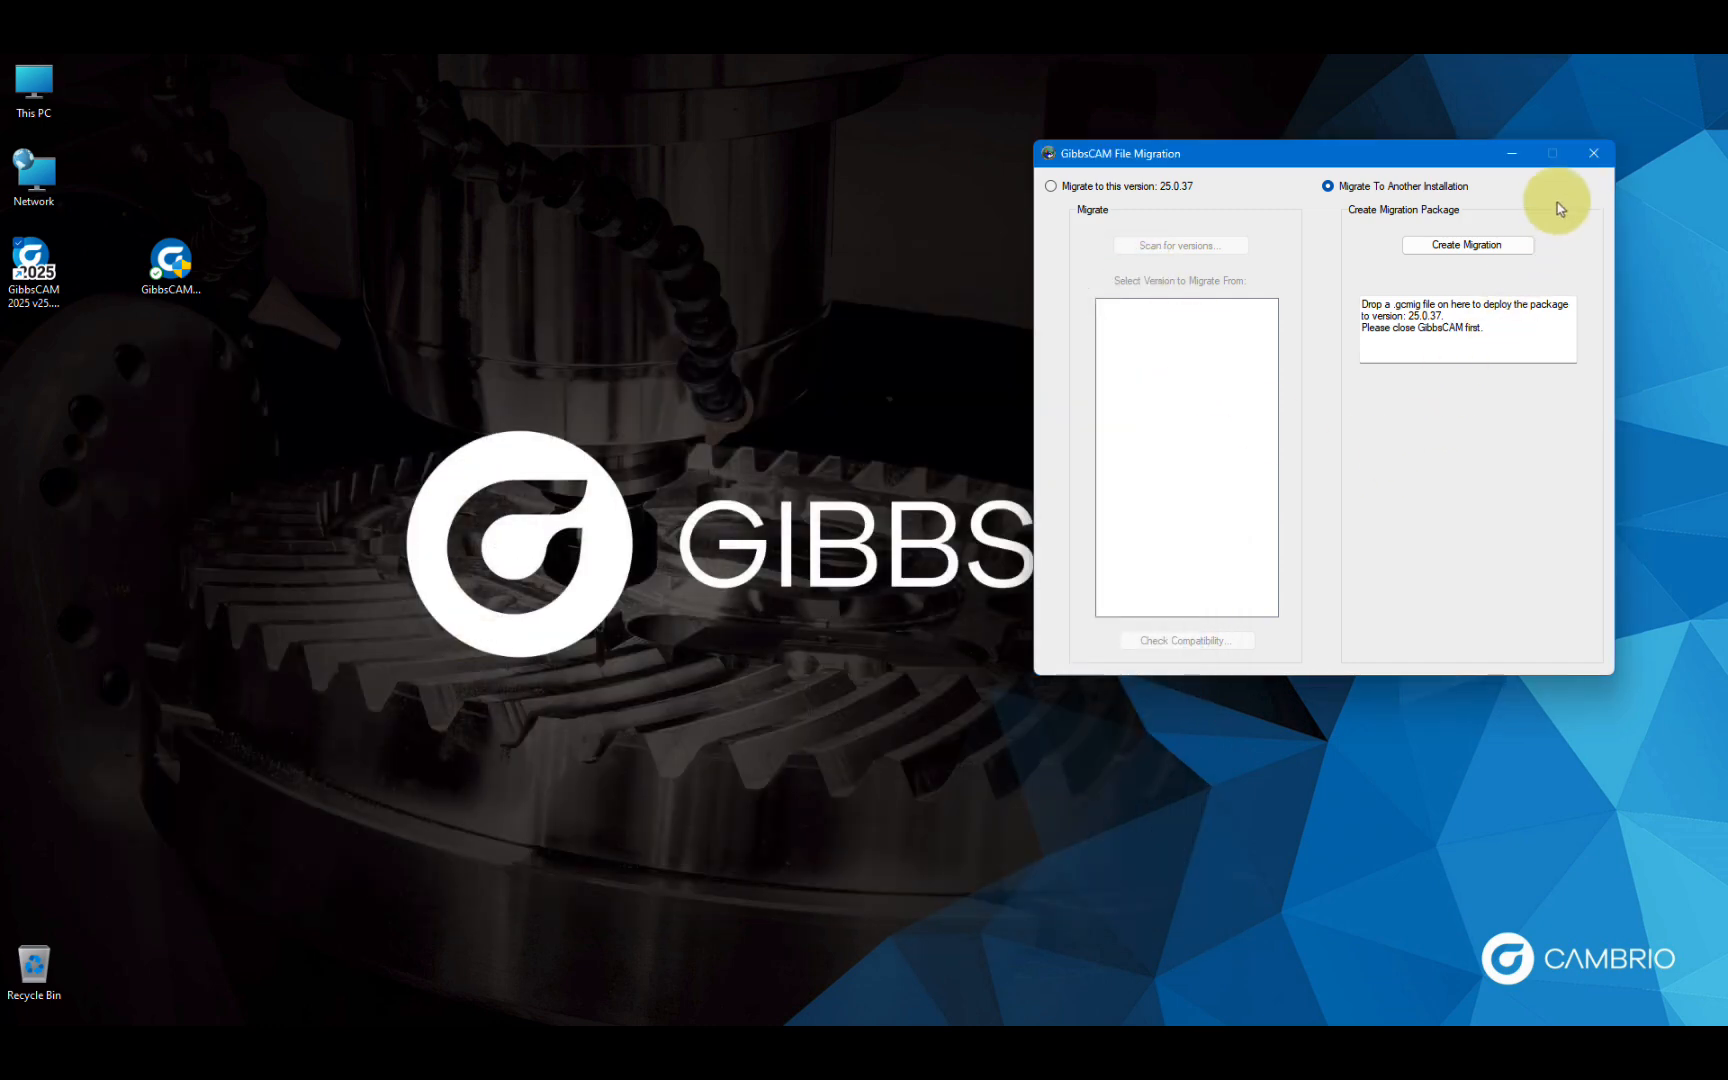
left_click_drag(1400, 145, 1295, 180)
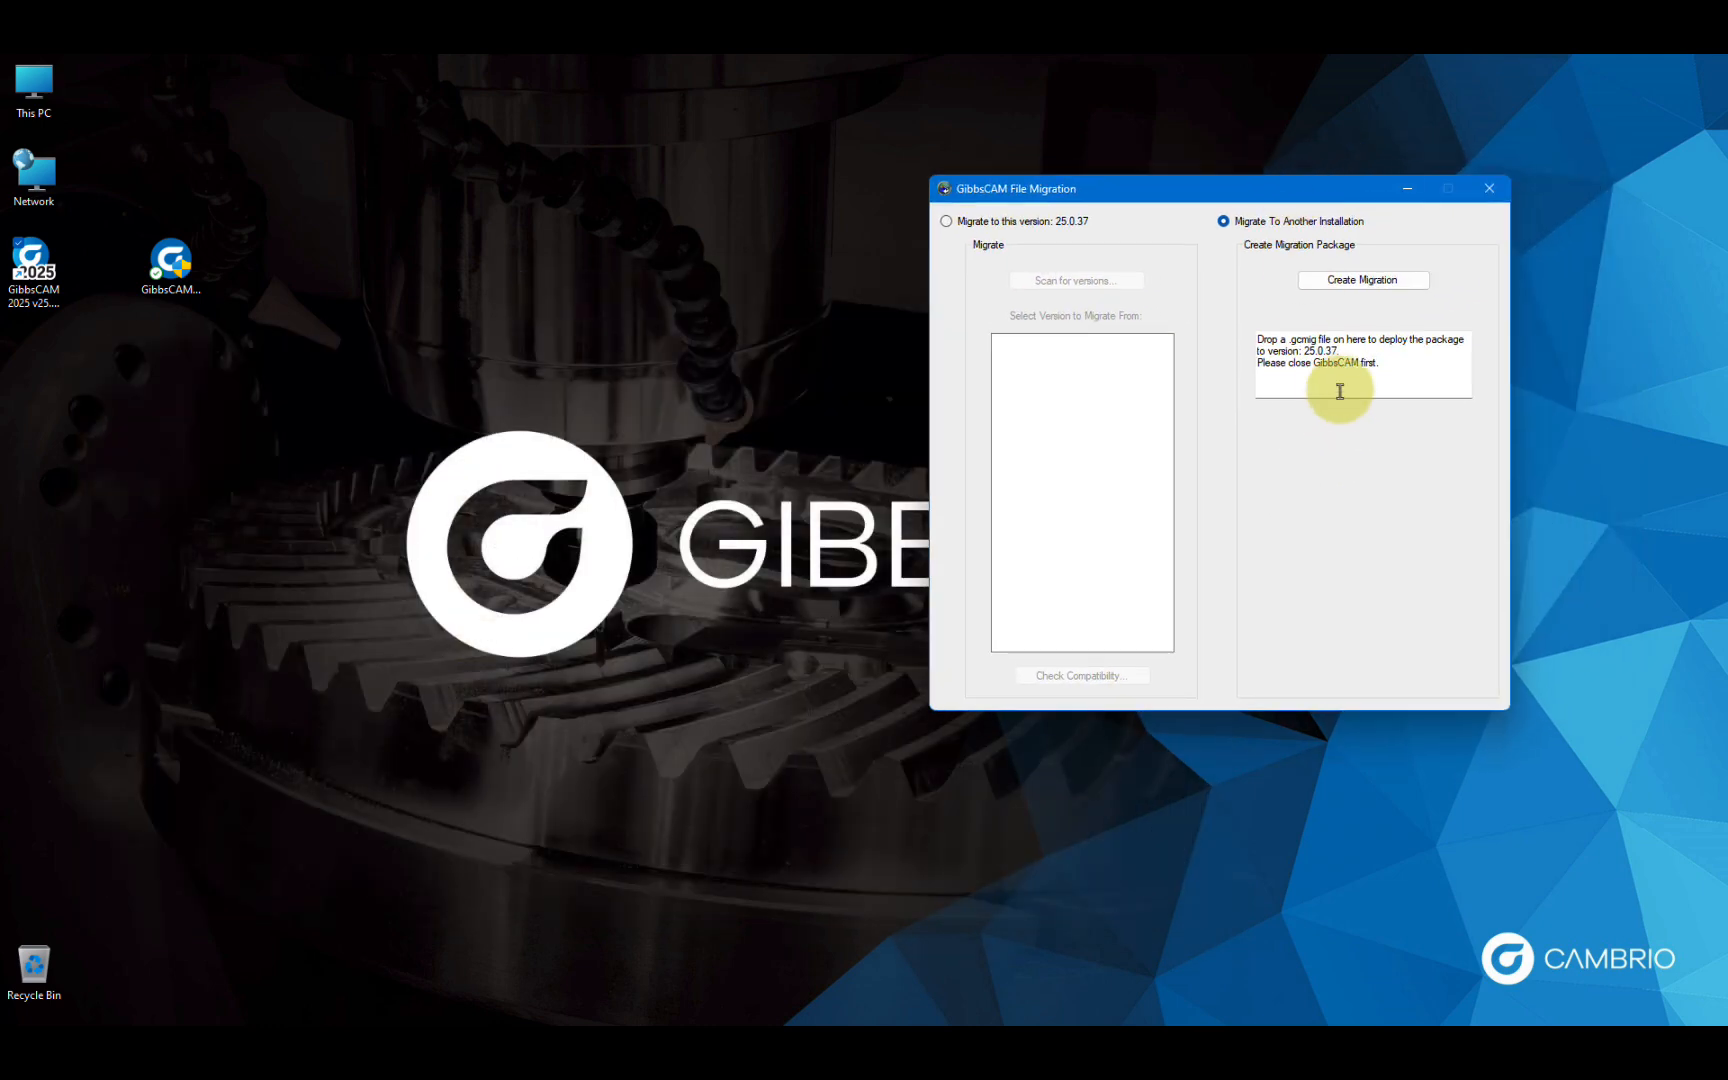
left_click(1489, 188)
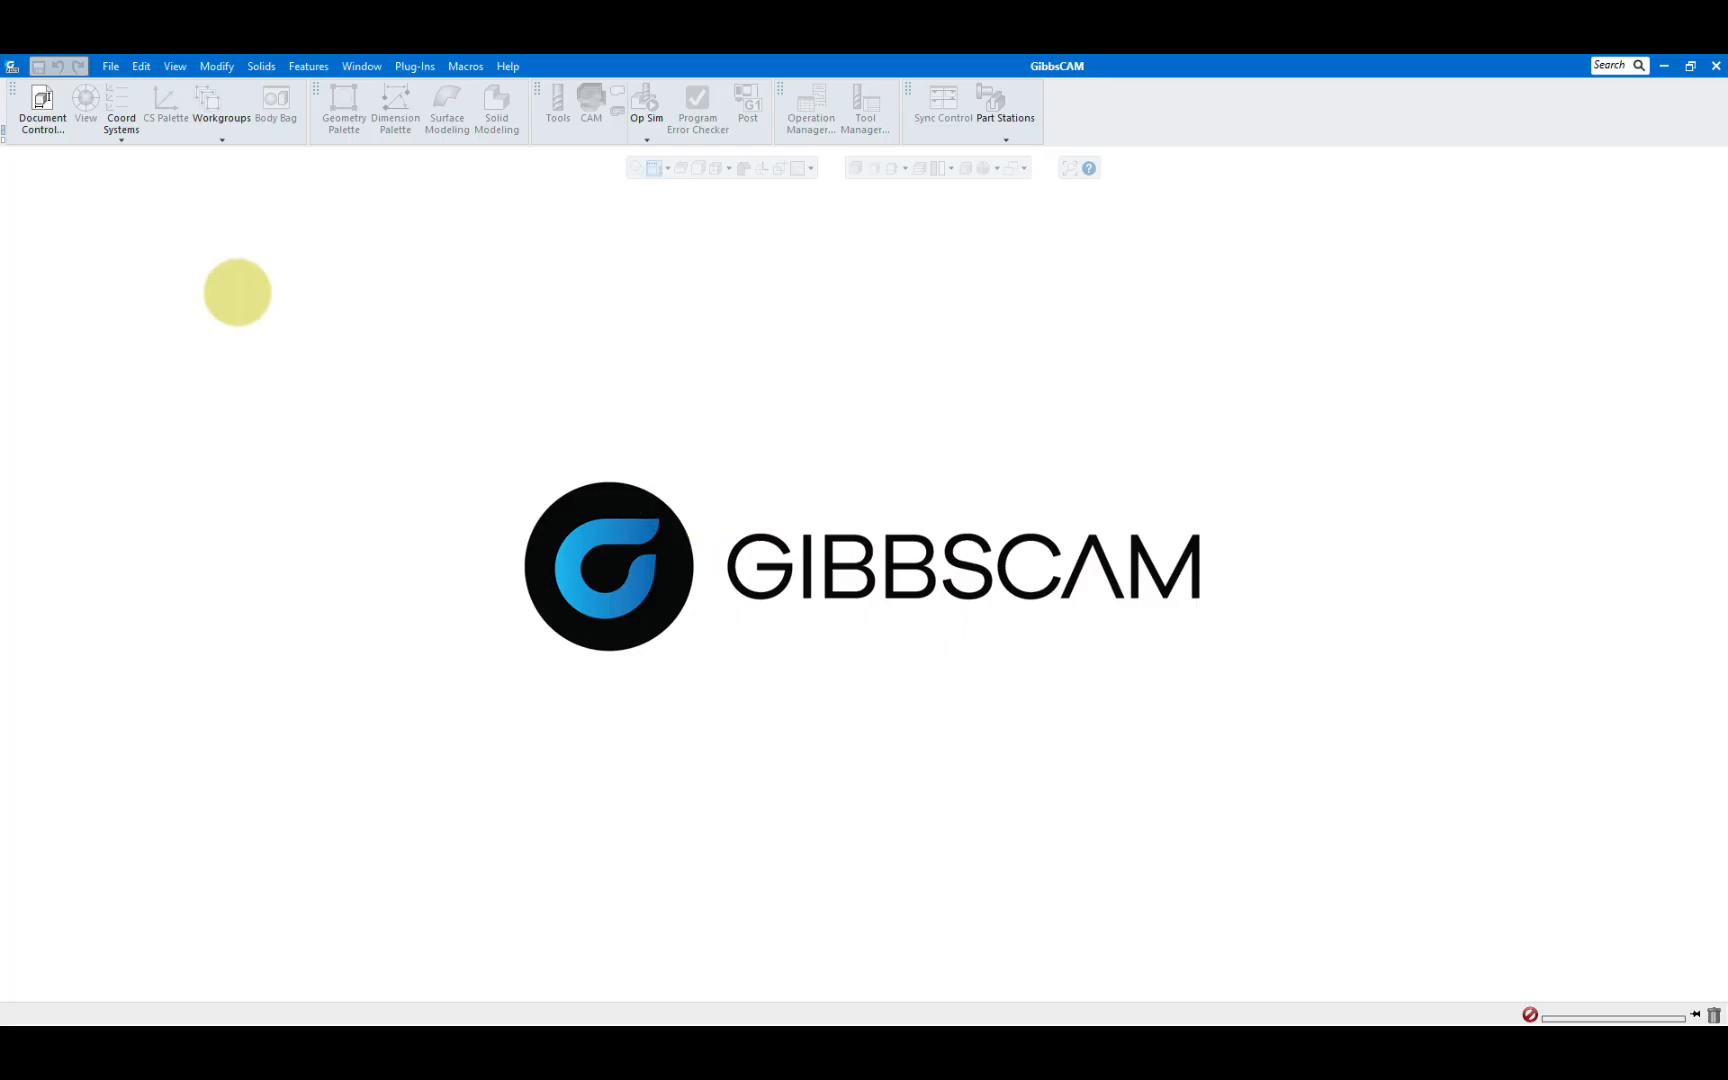
Check the machine list in GibbsCAM's Document Control for the migrated machines and close the dialog.
left_click(43, 105)
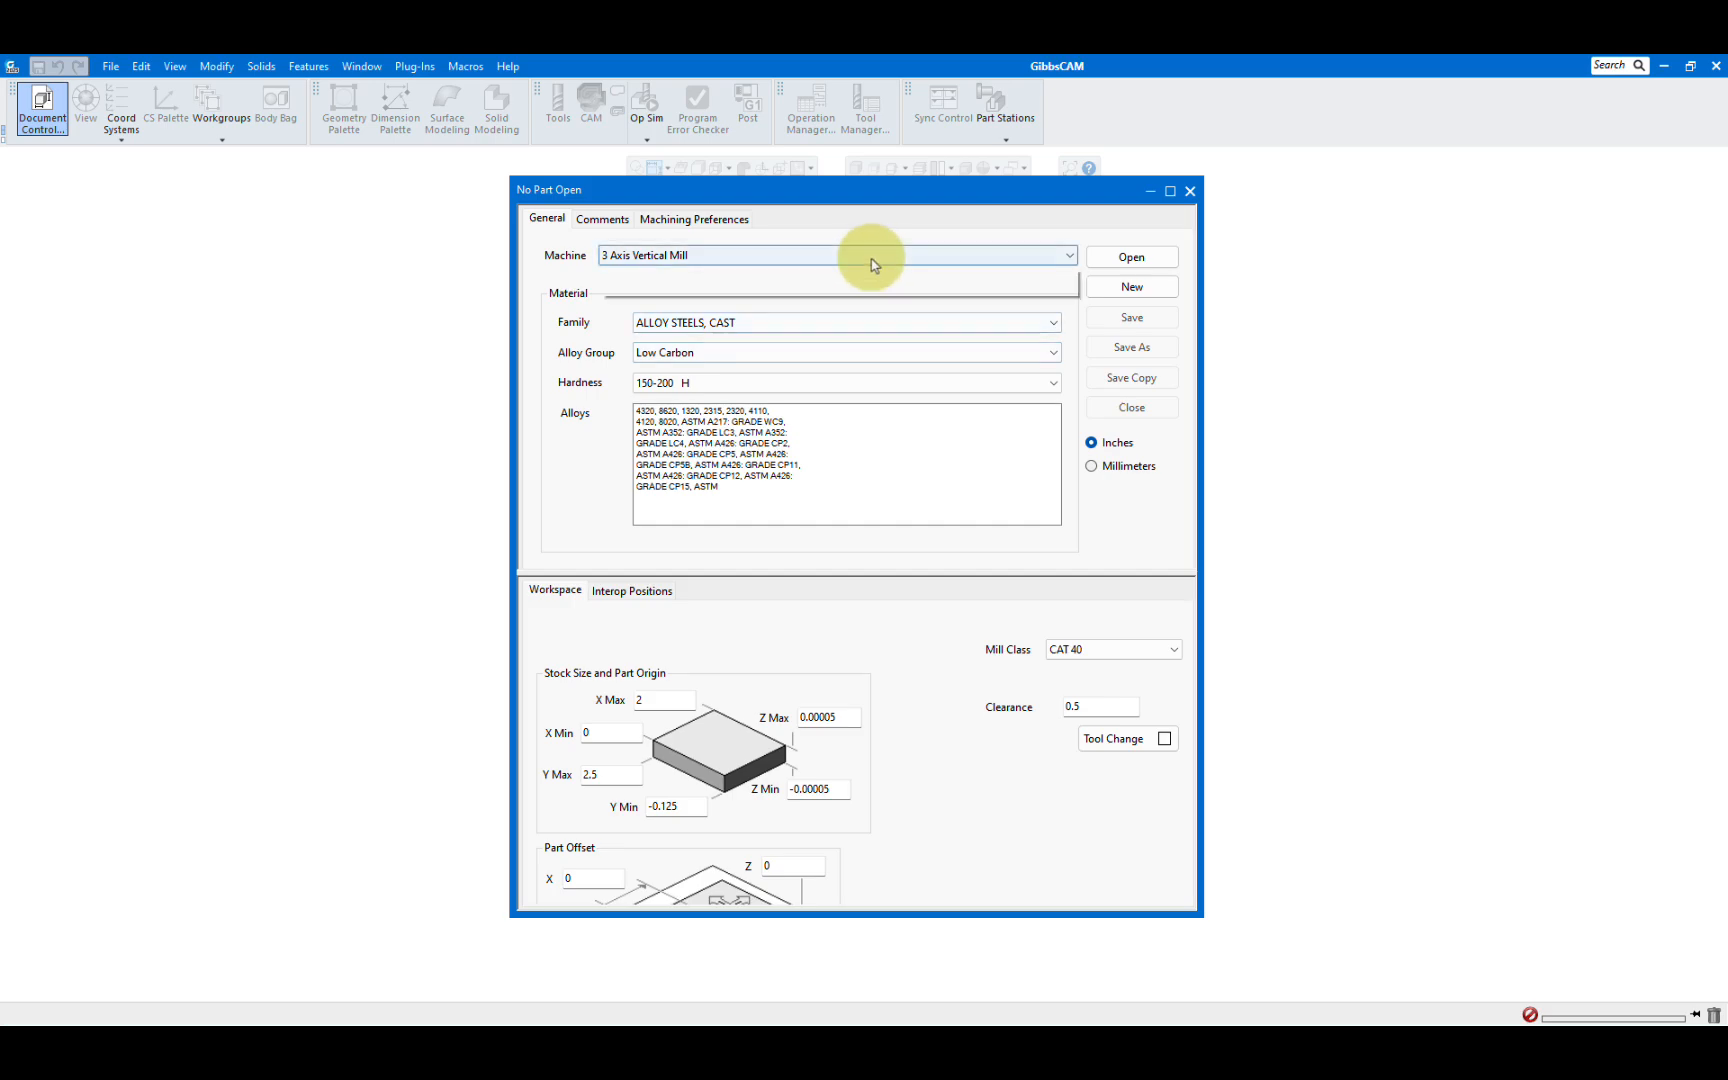
left_click(864, 257)
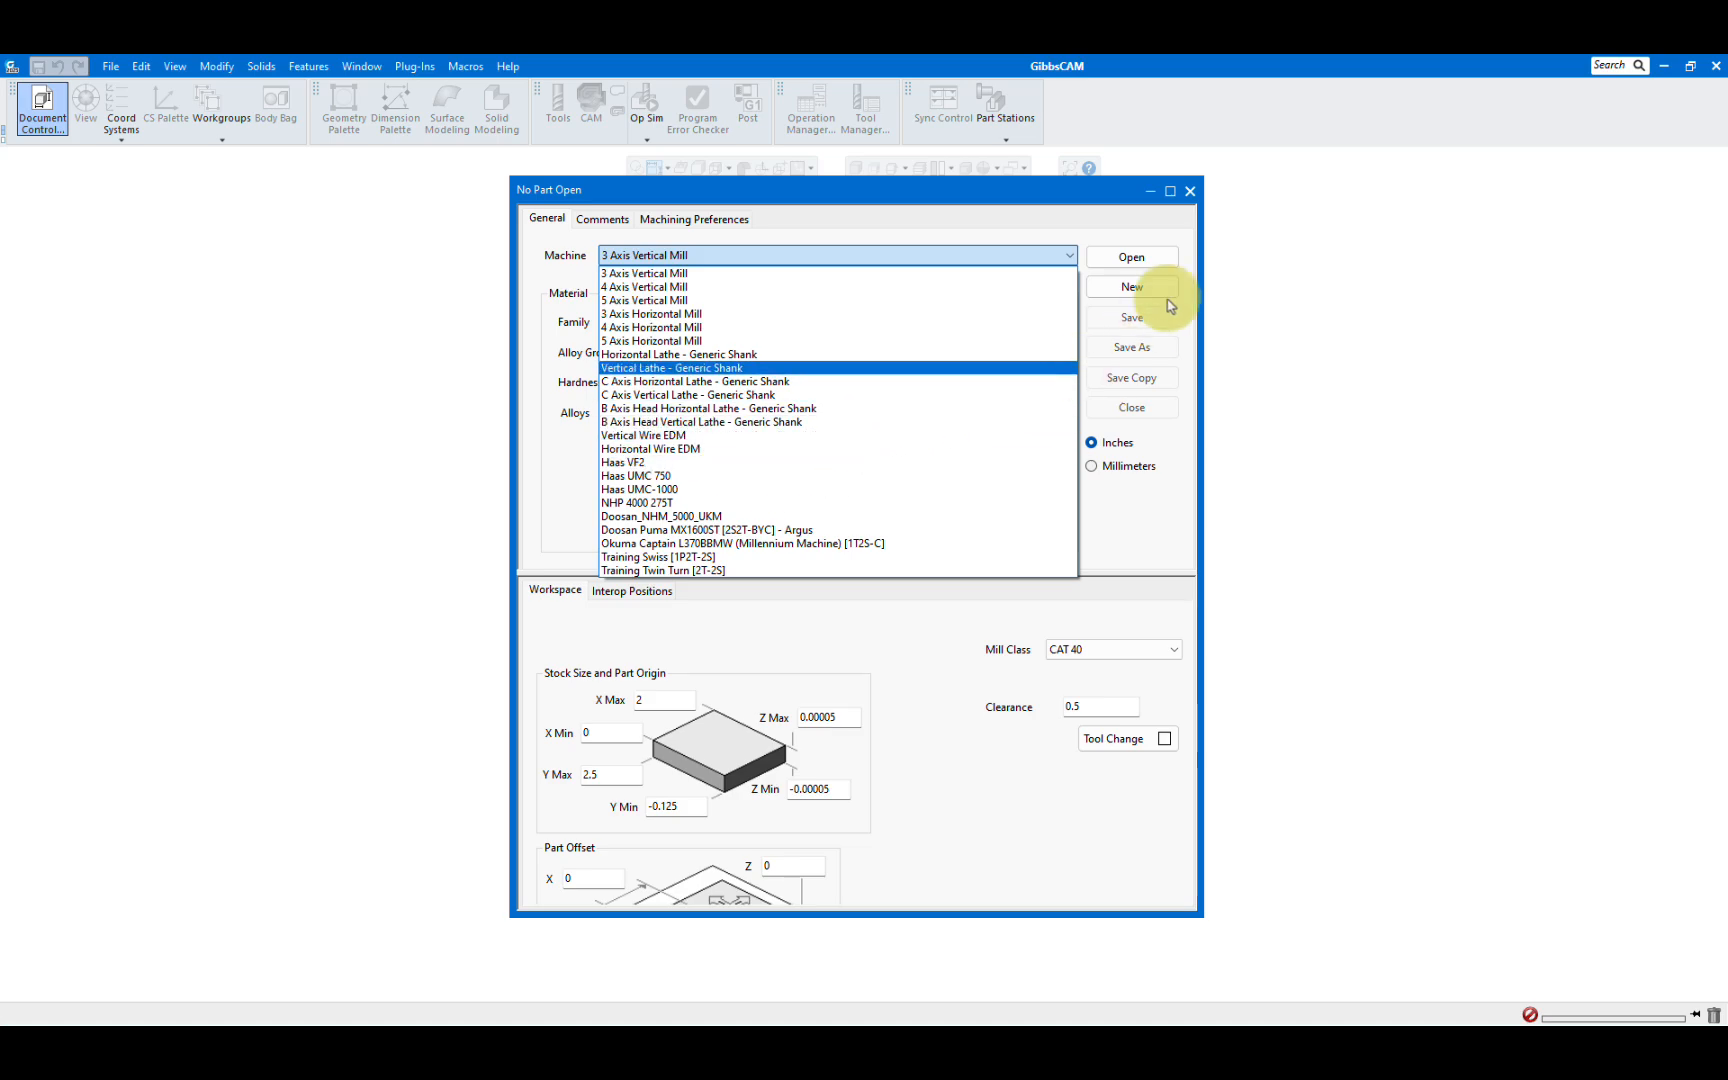
left_click(1190, 195)
left_click(1190, 192)
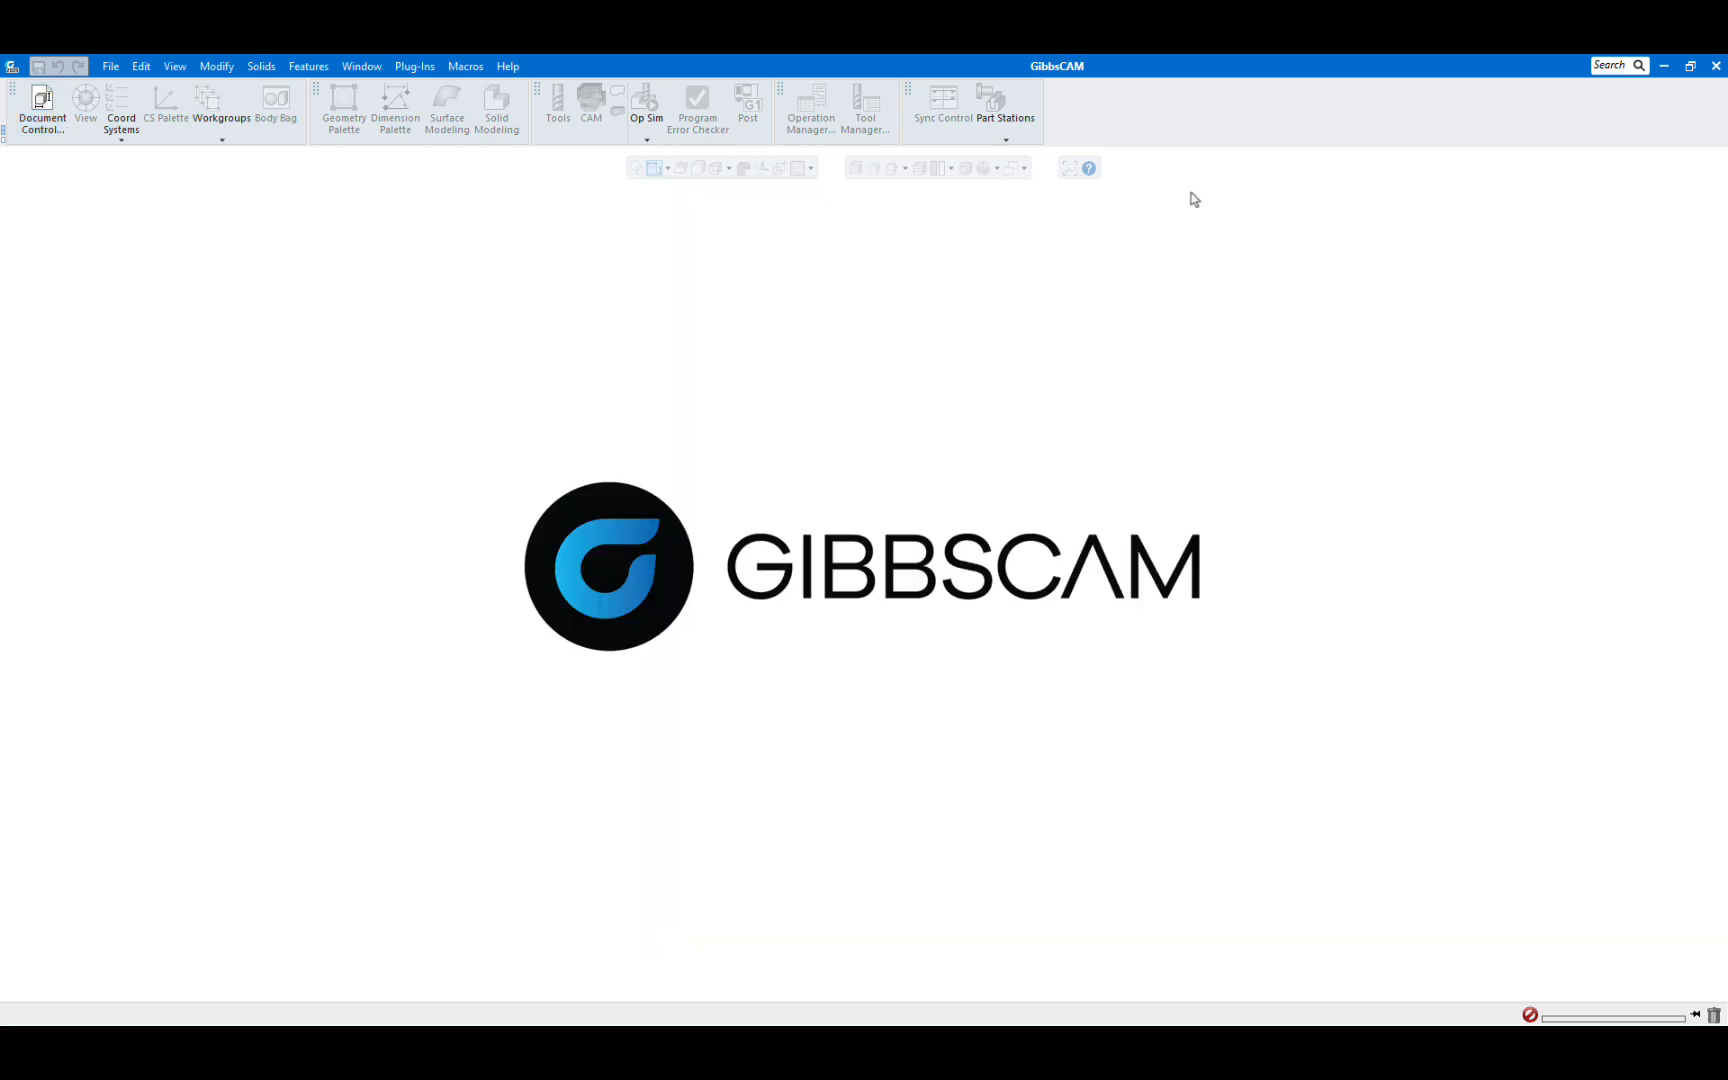